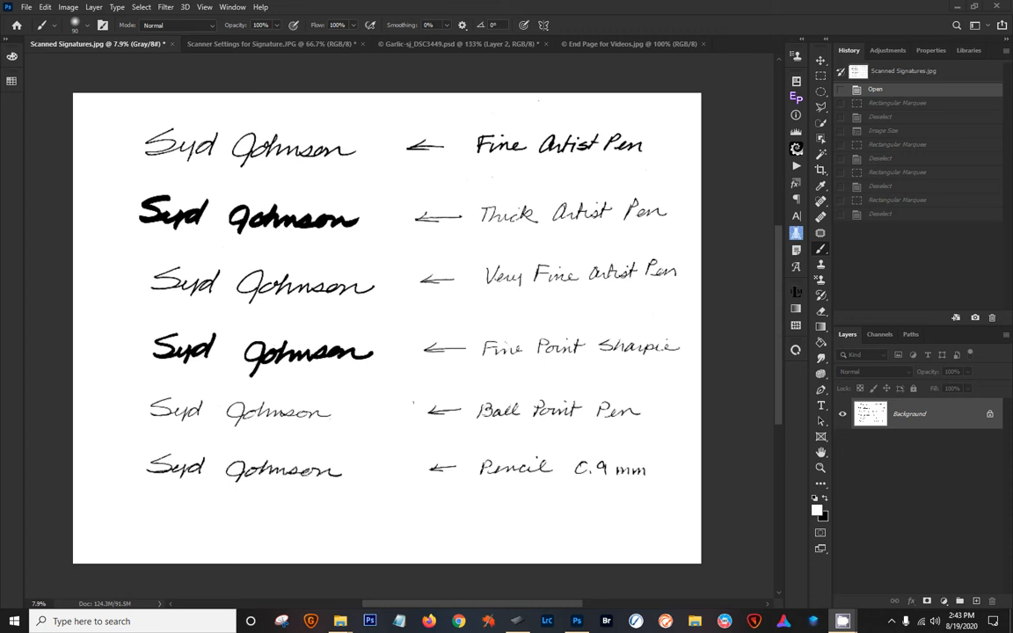
Preview the Layer 1 watermark on the Garlic-sj_DSC3449.psd photo, leaving that layer hidden
click(434, 44)
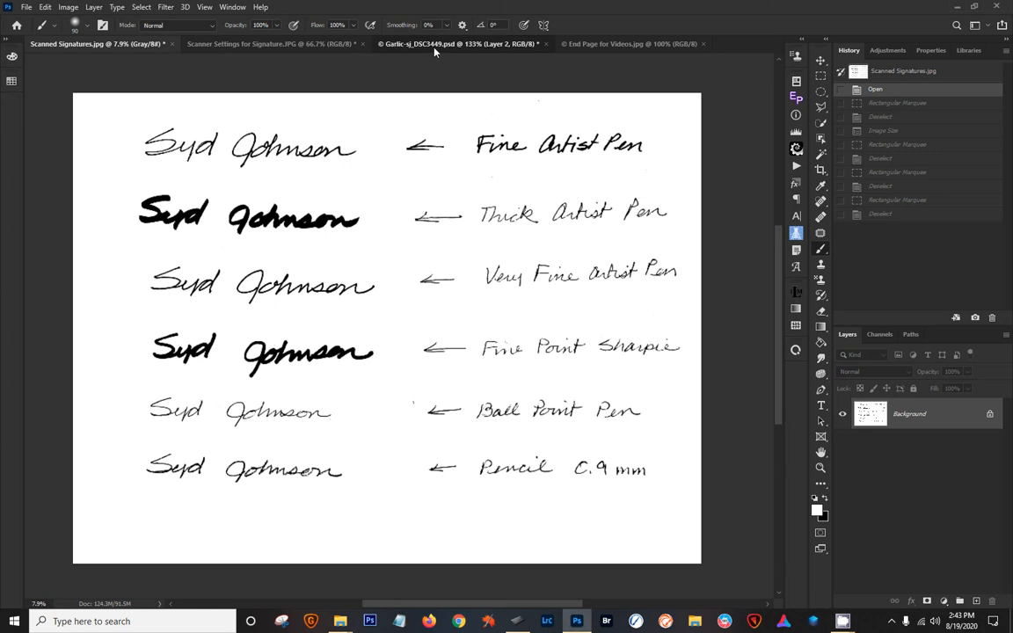
scroll(603, 442, down, 4)
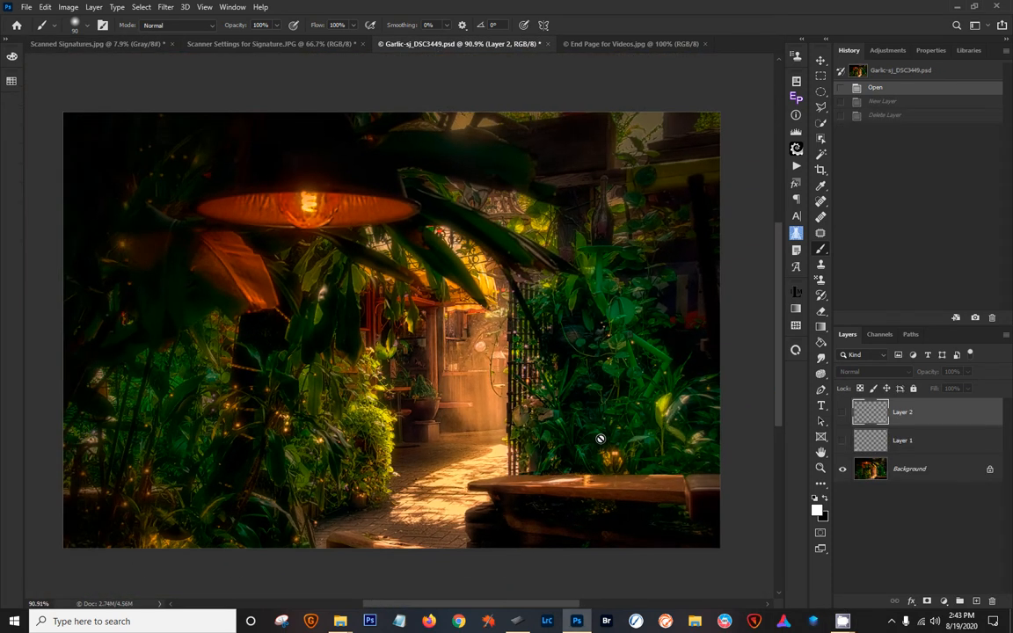
scroll(598, 437, up, 1)
scroll(599, 438, down, 1)
click(841, 440)
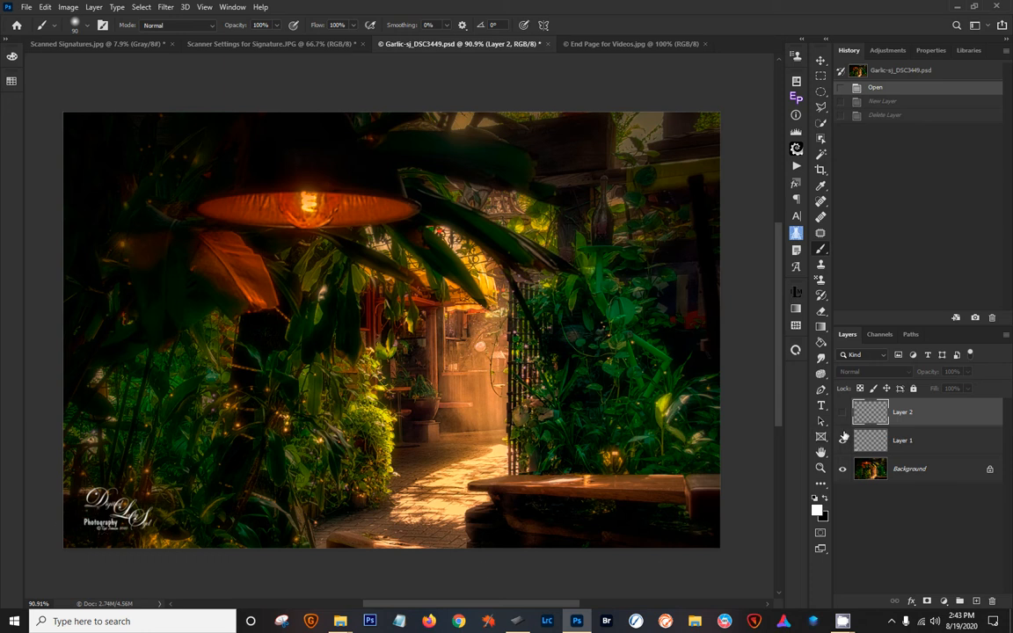
click(842, 442)
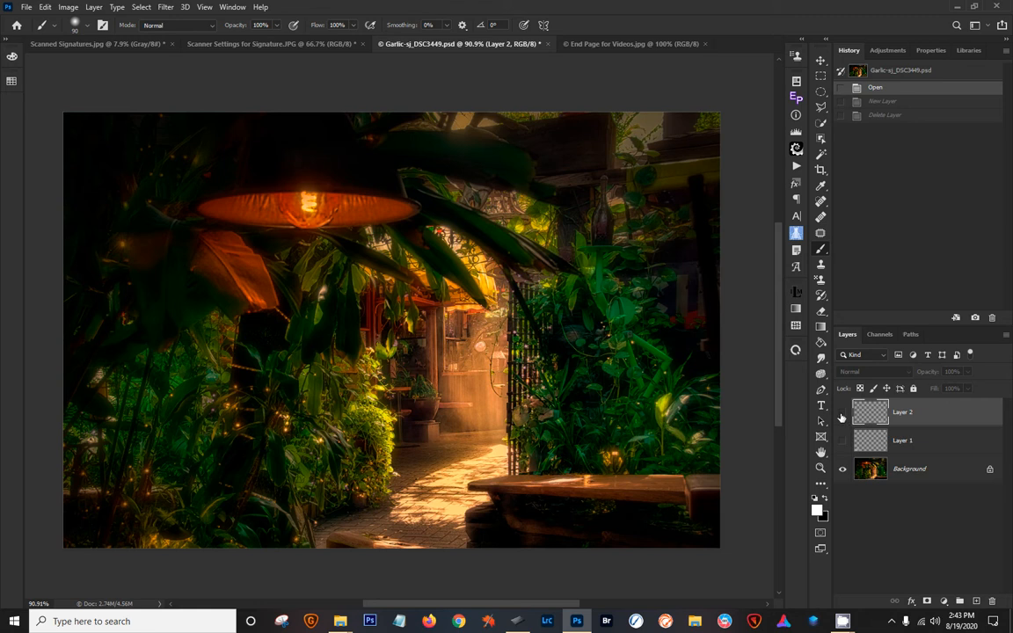
Show the Layer 2 watermark on the garlic photo, examine it up close and against the whole image, and hide it again
click(842, 412)
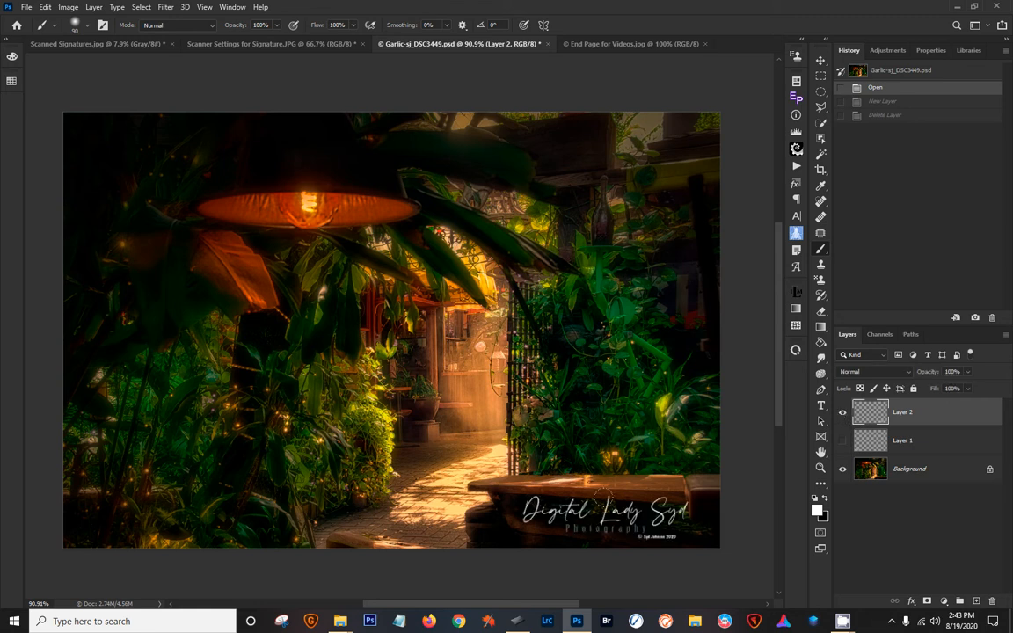
scroll(616, 539, up, 2)
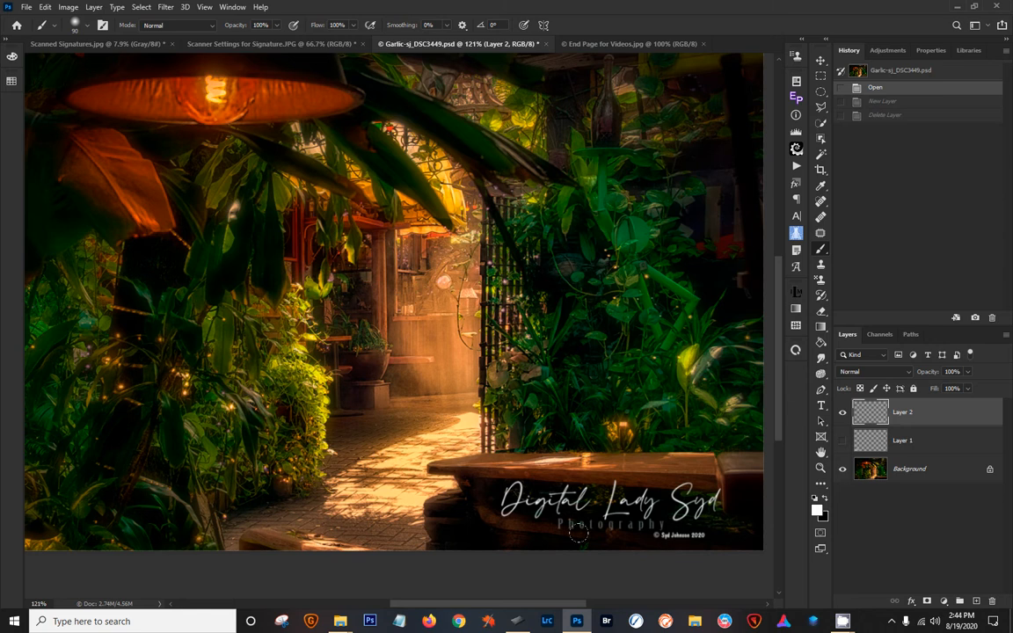
scroll(495, 494, down, 3)
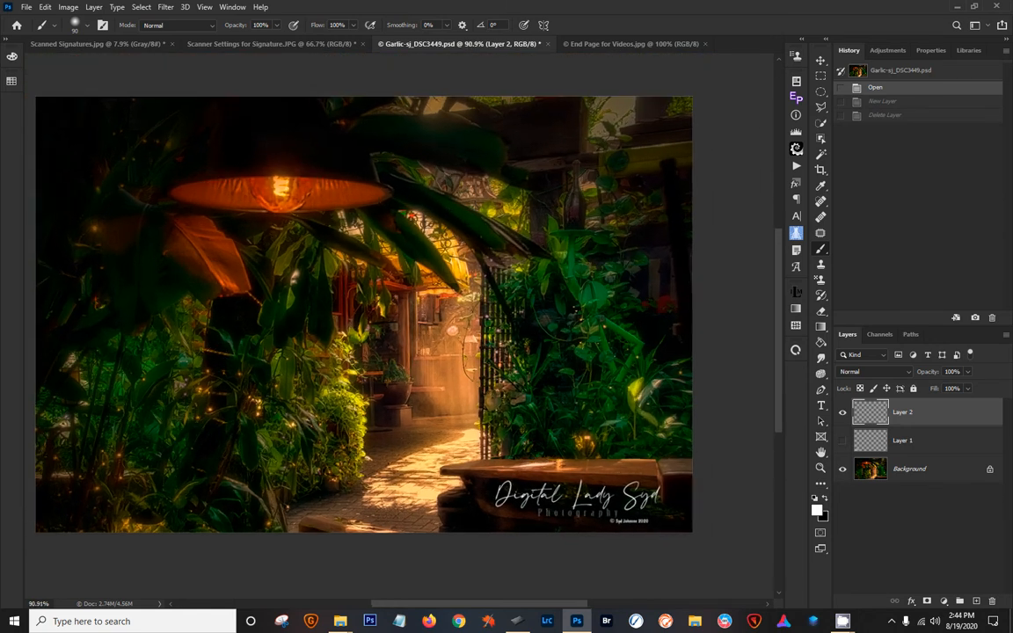
scroll(227, 391, down, 1)
drag(228, 393, 295, 406)
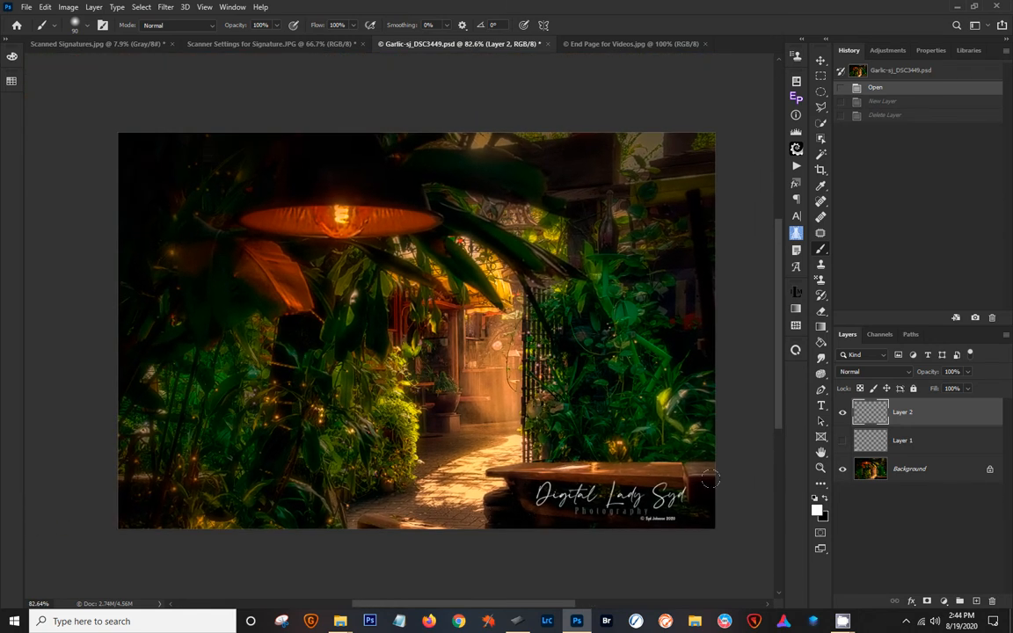
click(843, 411)
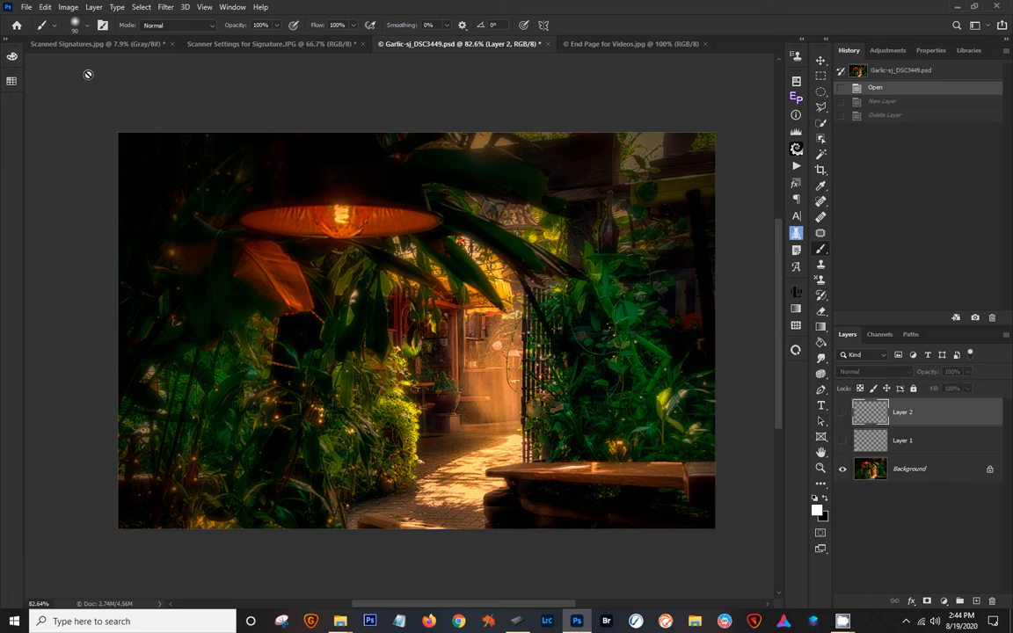
Review the signature sheet in Scanned Signatures.jpg and the settings in the Scanner Settings for Signature.JPG image
click(73, 45)
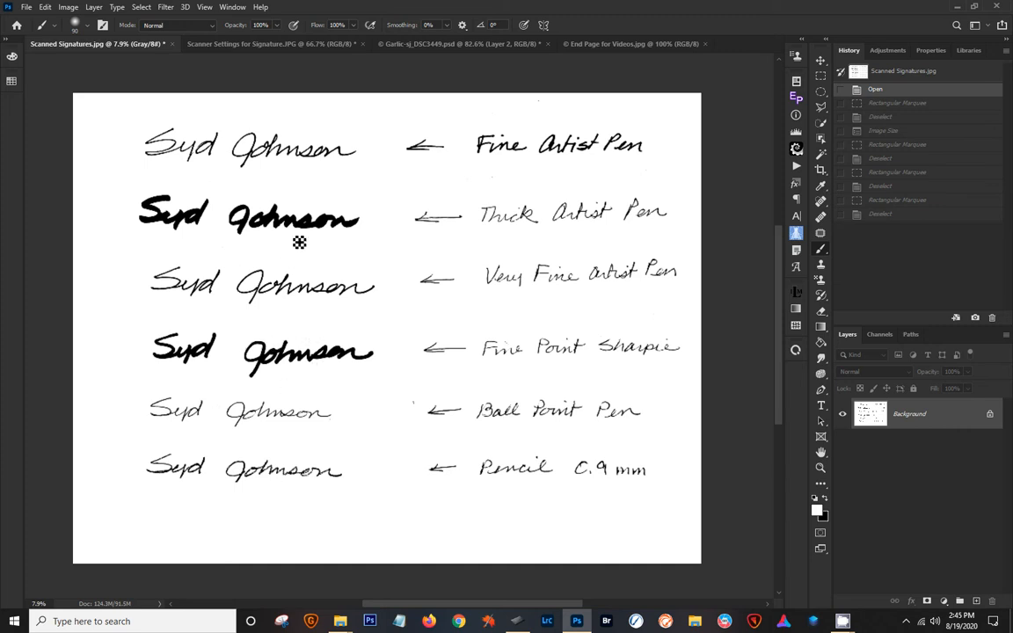
click(221, 47)
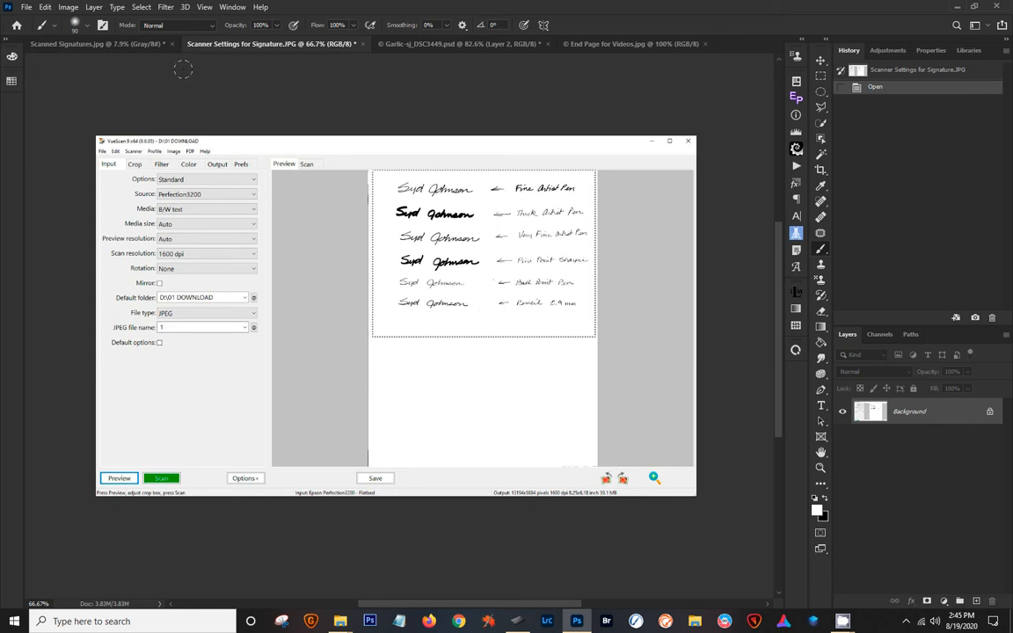
click(97, 43)
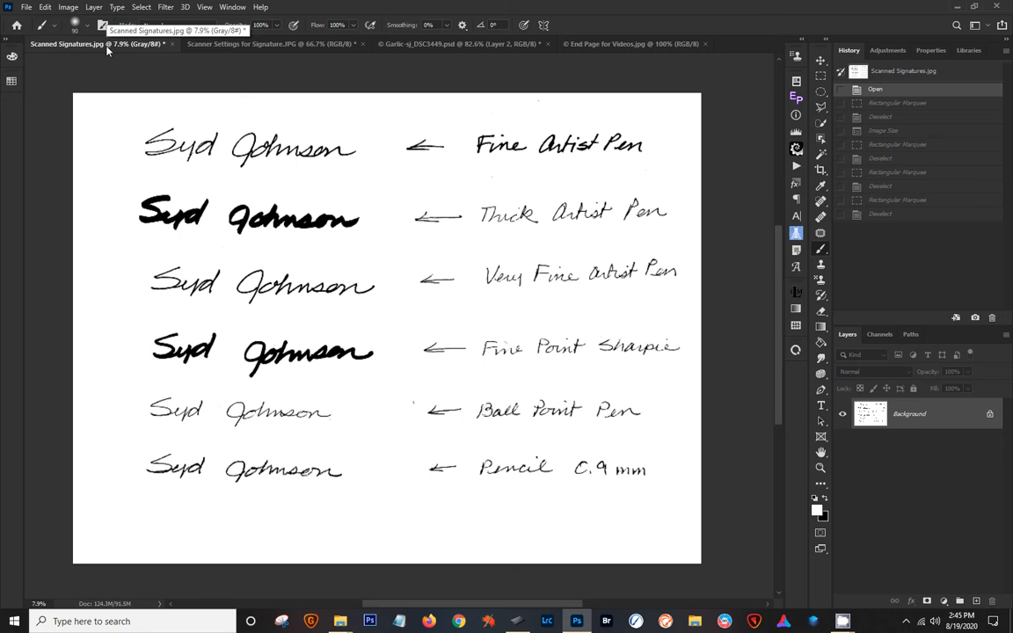
Resample the scanned signatures image down to a resolution of 300 pixels/inch
click(69, 11)
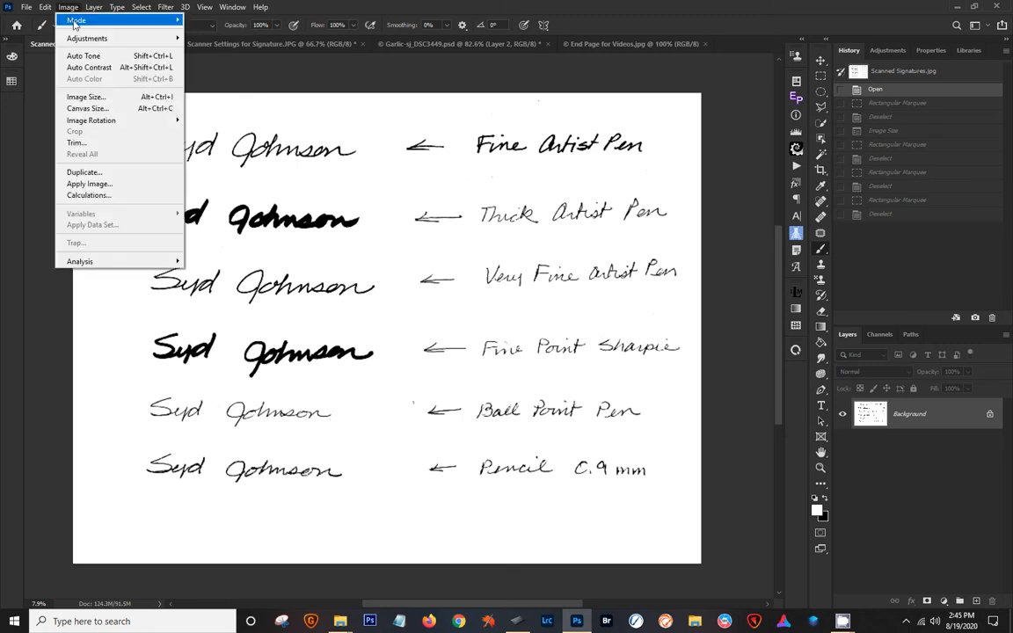
mouse_move(88, 41)
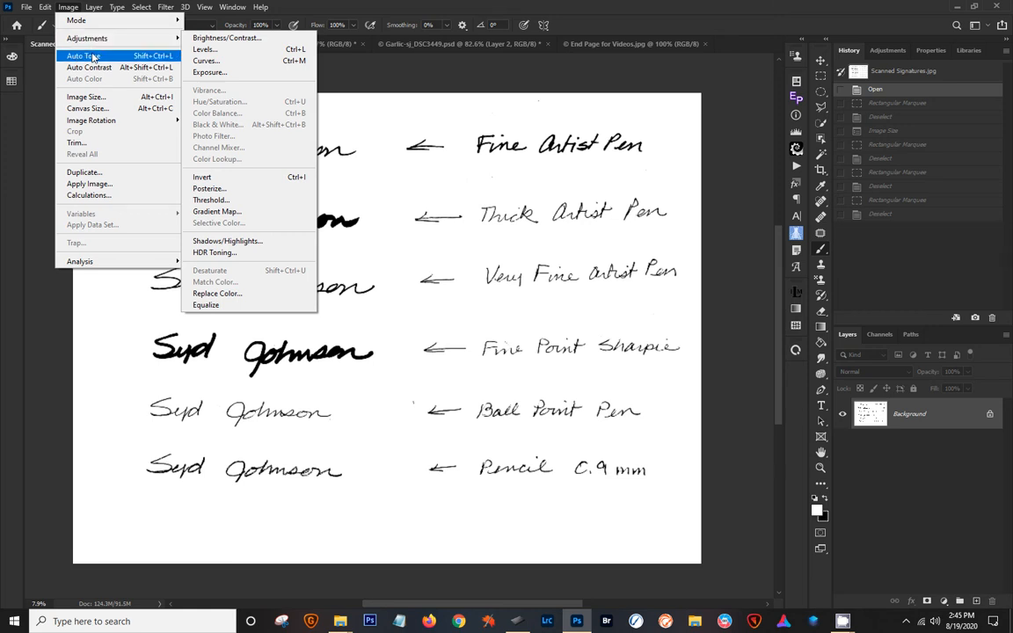
click(100, 99)
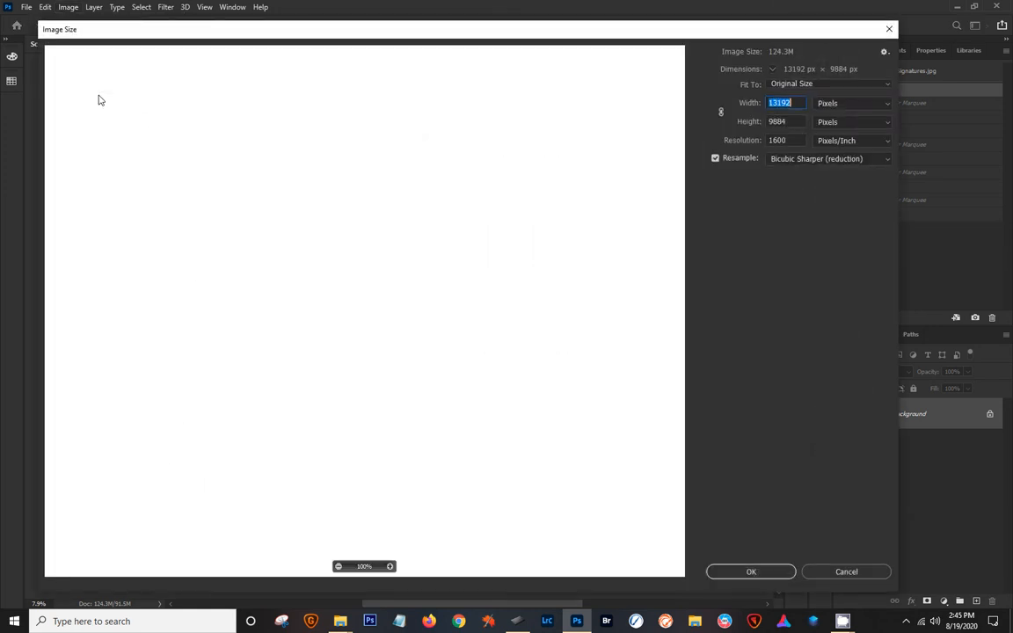
double_click(796, 141)
text(3)
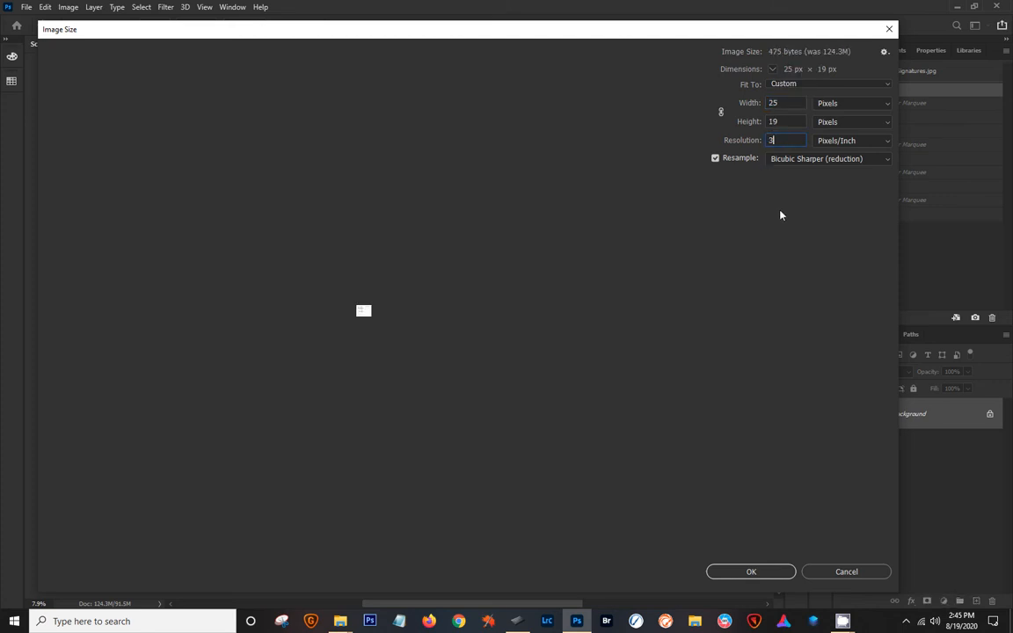
text(00)
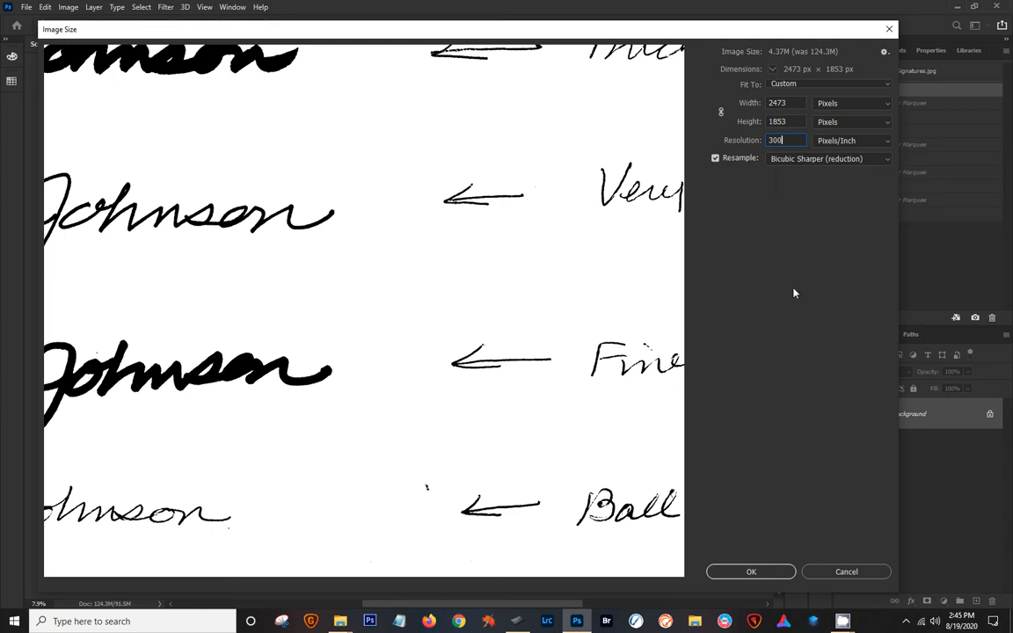
click(756, 573)
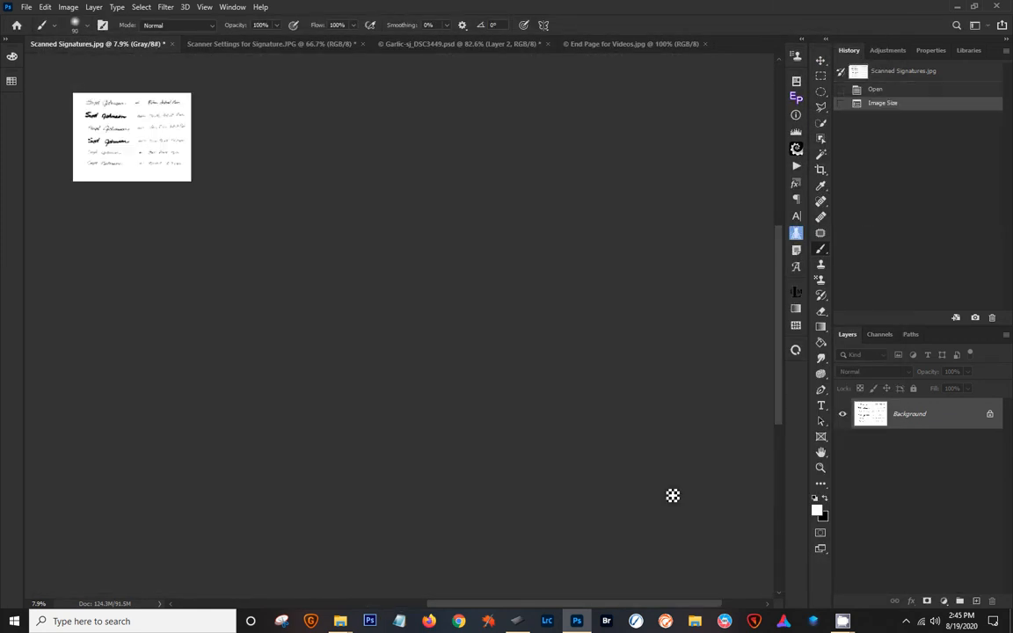
Select the Very Fine Artist Pen signature with a rectangular marquee and copy it
scroll(157, 151, up, 10)
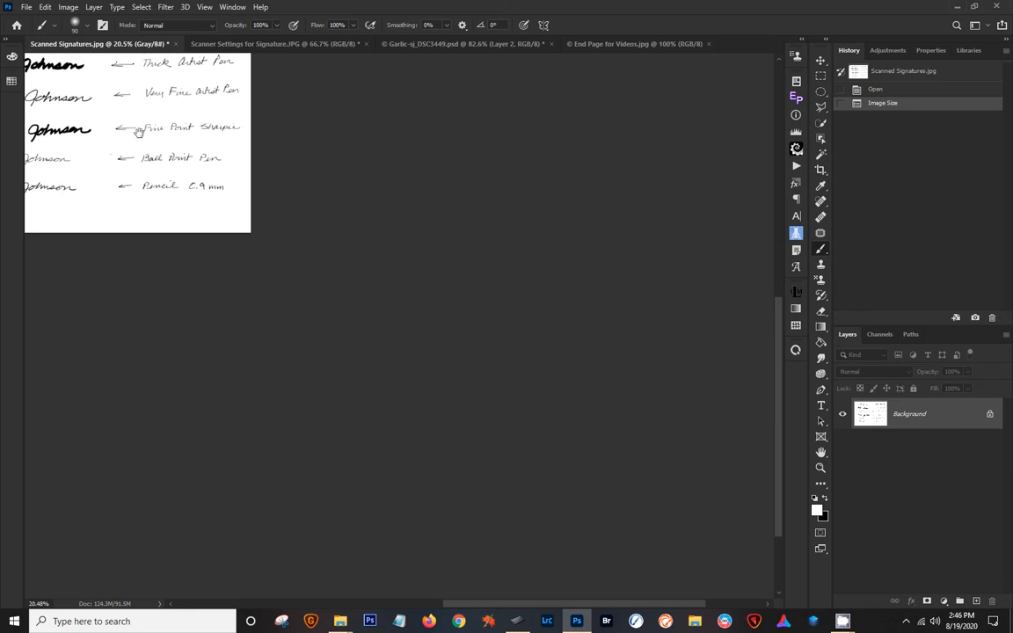
drag(177, 150, 506, 406)
scroll(467, 344, up, 6)
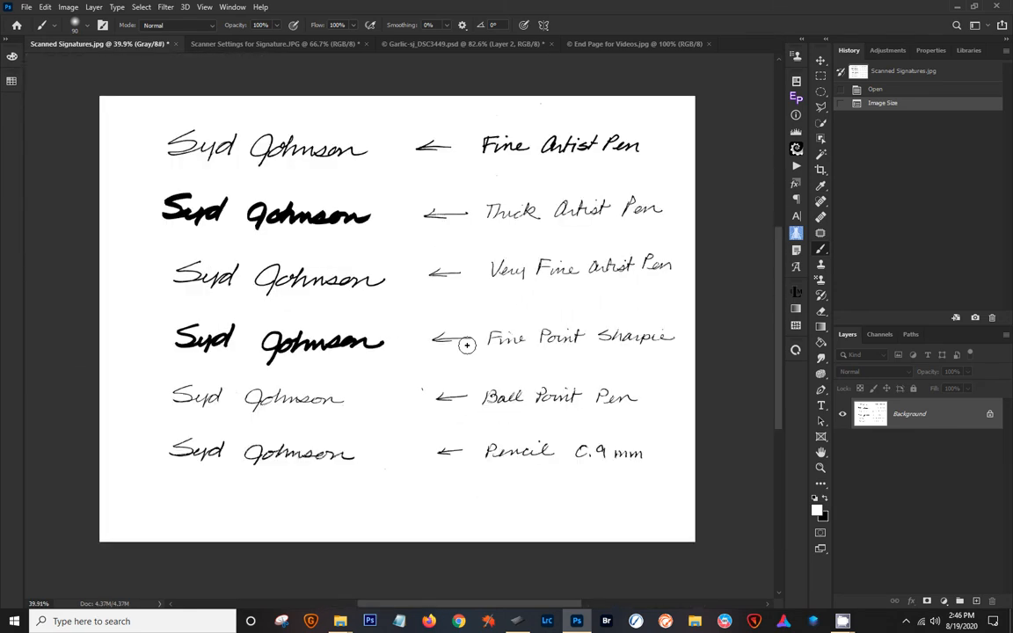
mouse_move(420, 344)
mouse_down()
mouse_move(412, 338)
mouse_move(433, 353)
mouse_up()
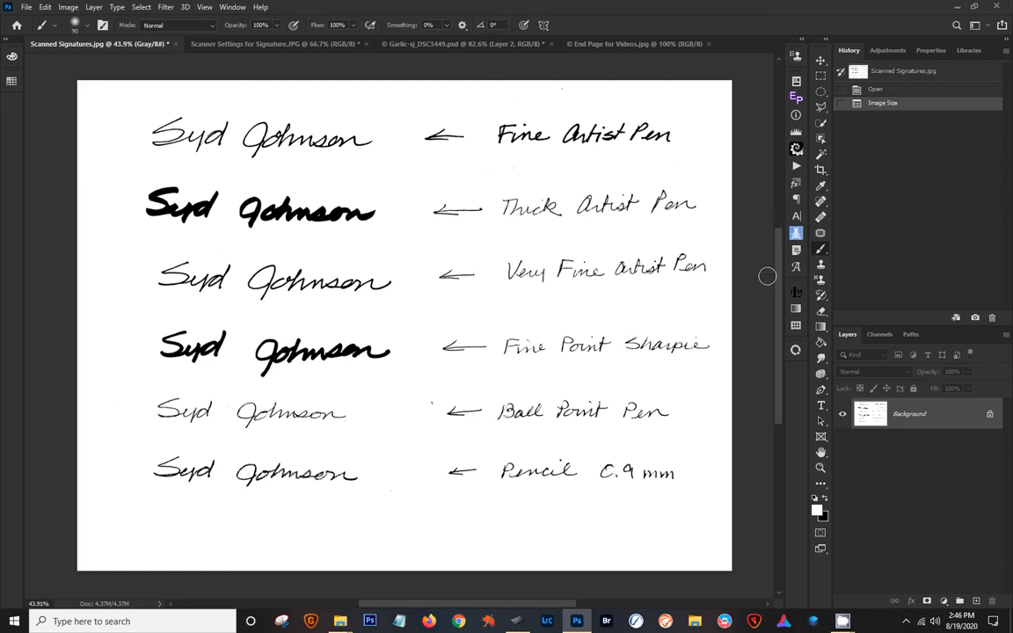
click(820, 77)
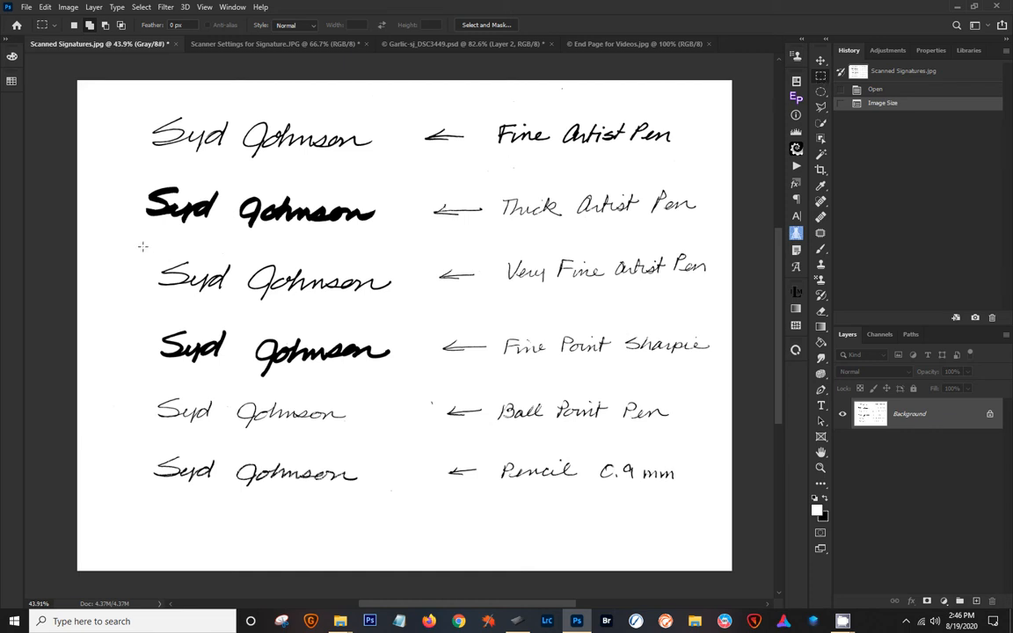
mouse_move(140, 243)
mouse_down()
mouse_move(219, 305)
mouse_move(412, 317)
mouse_up()
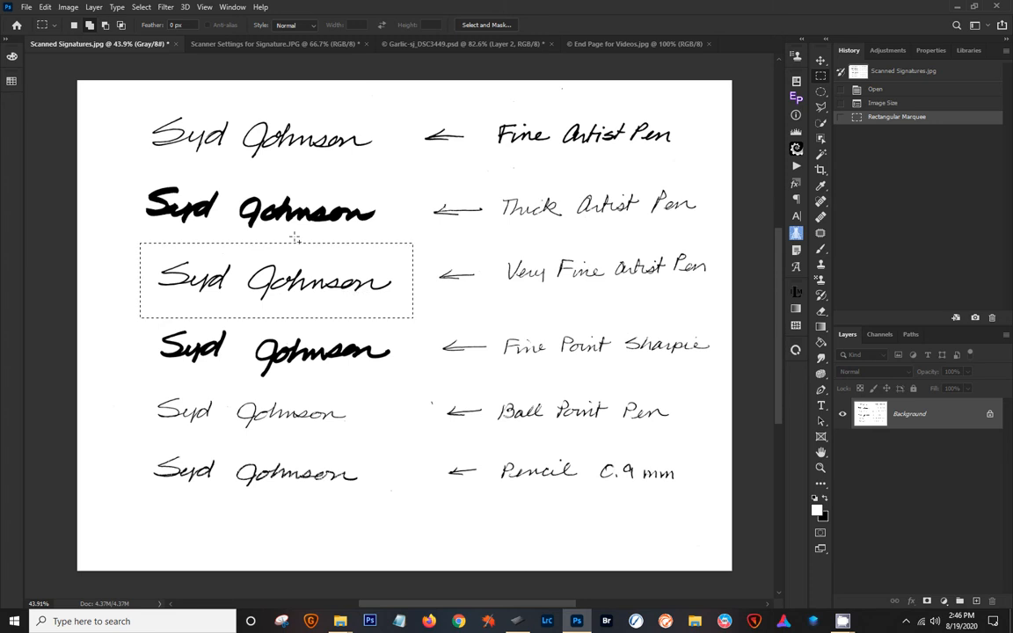
click(44, 7)
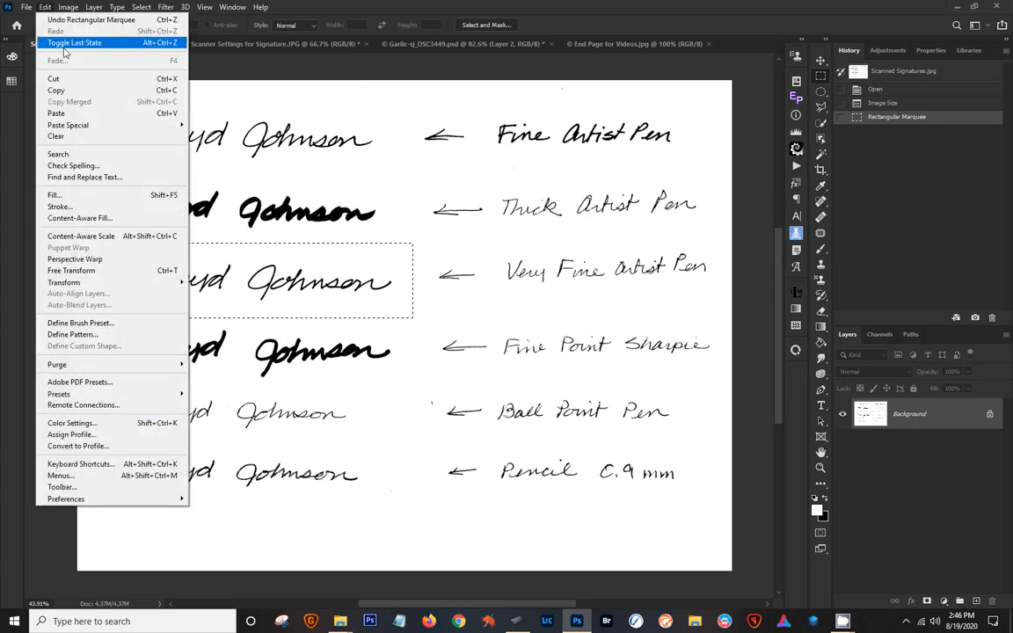
click(81, 91)
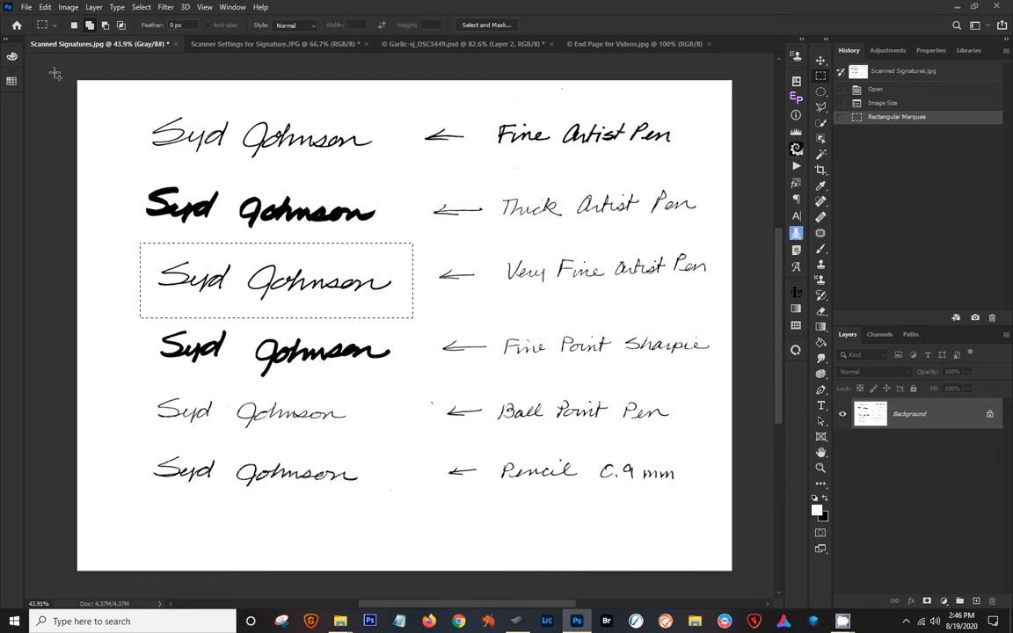
Create a new document from the 1028 x 283 px Clipboard preset at 300 ppi in Grayscale and paste the copied signature into it
click(15, 25)
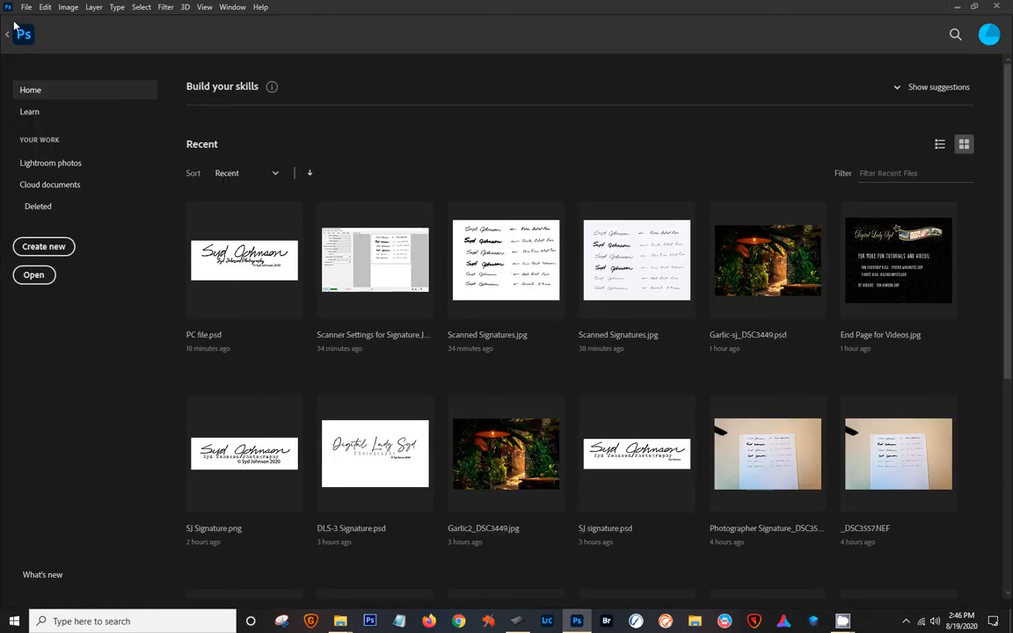
click(44, 246)
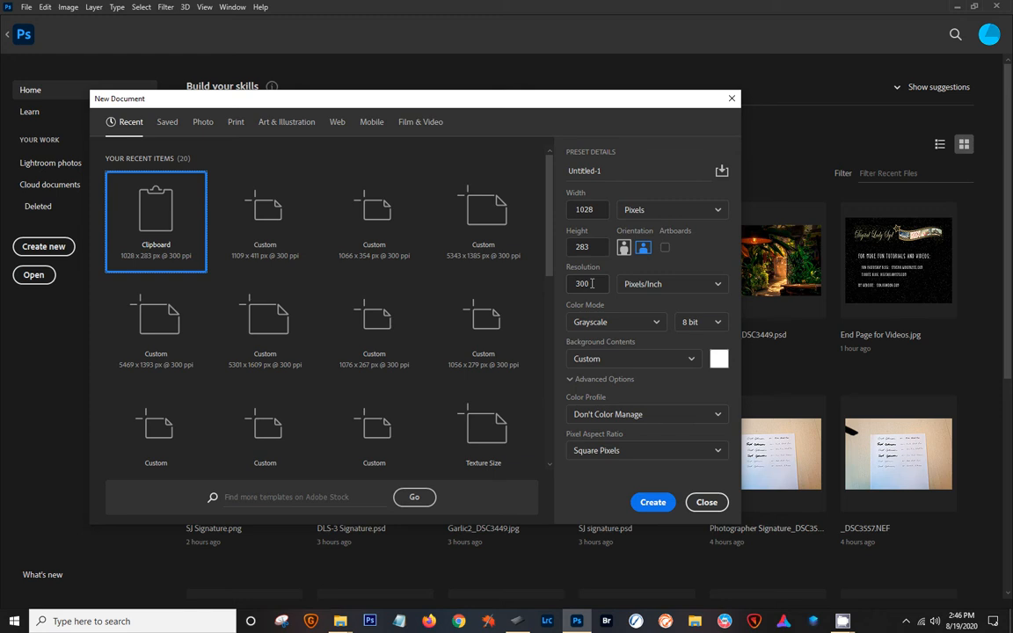
click(653, 503)
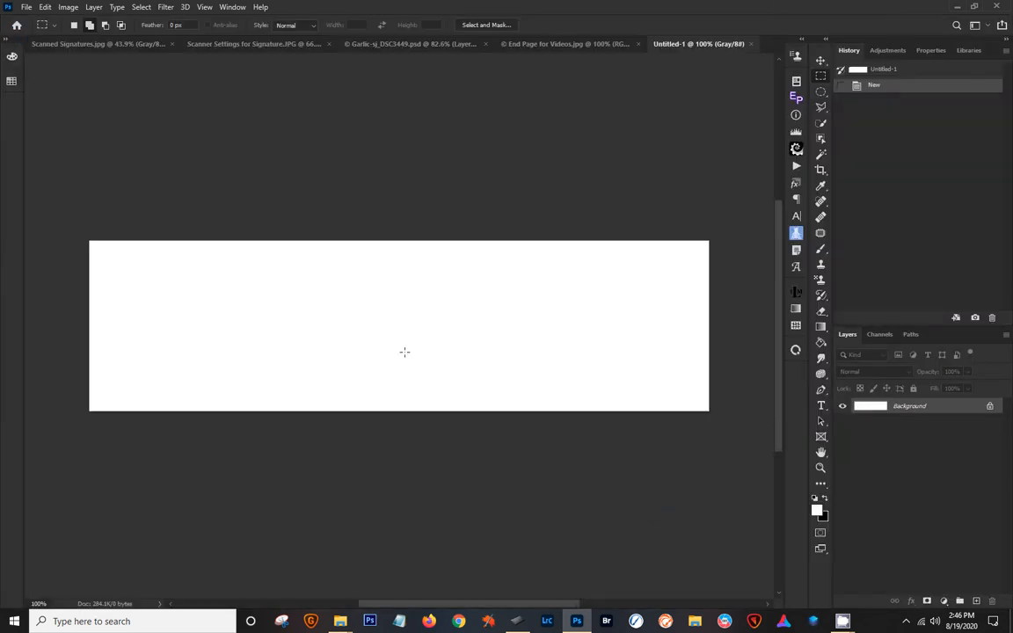
click(44, 7)
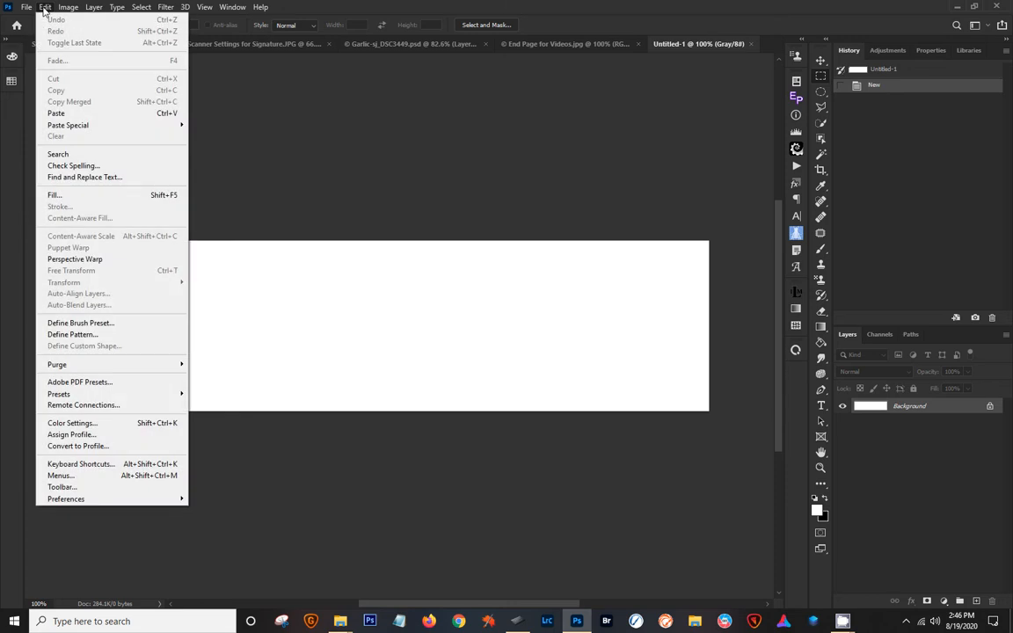
click(67, 114)
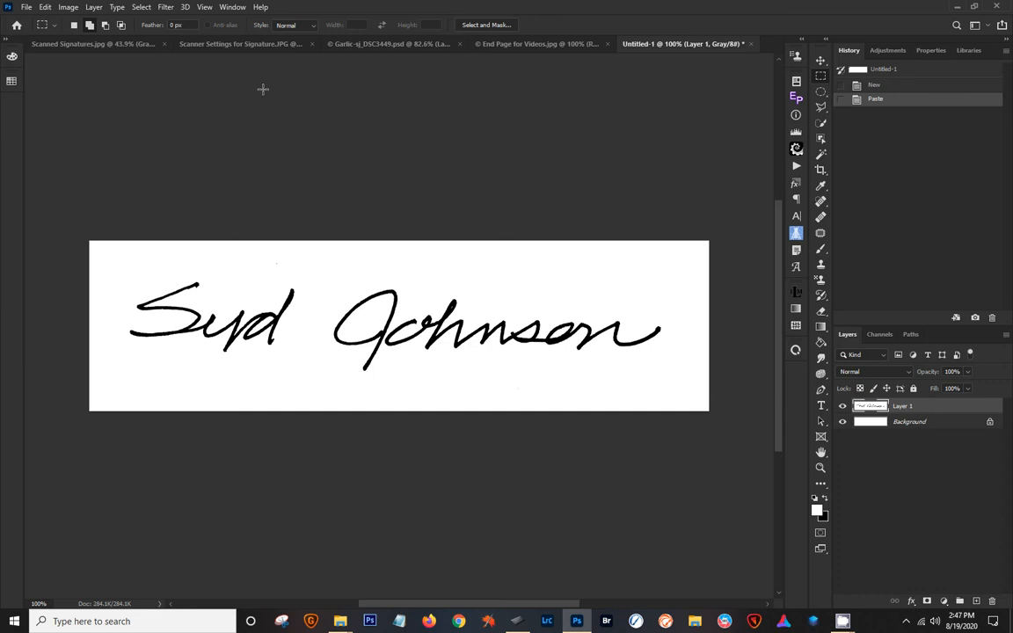
Show the rulers and add a horizontal guide along the baseline of the signature
key(ctrl+r)
click(203, 7)
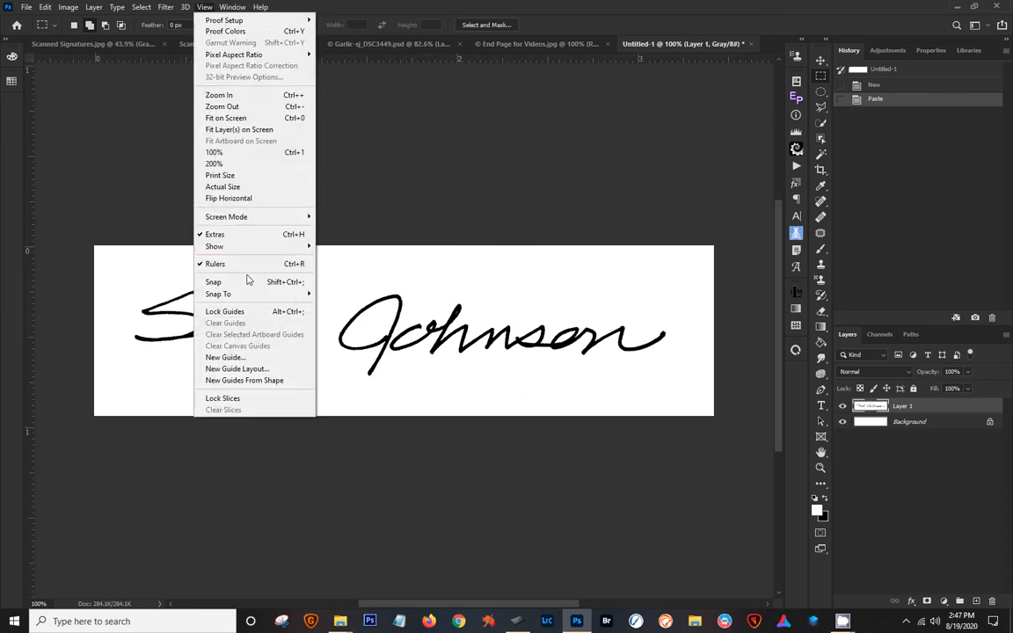
click(378, 10)
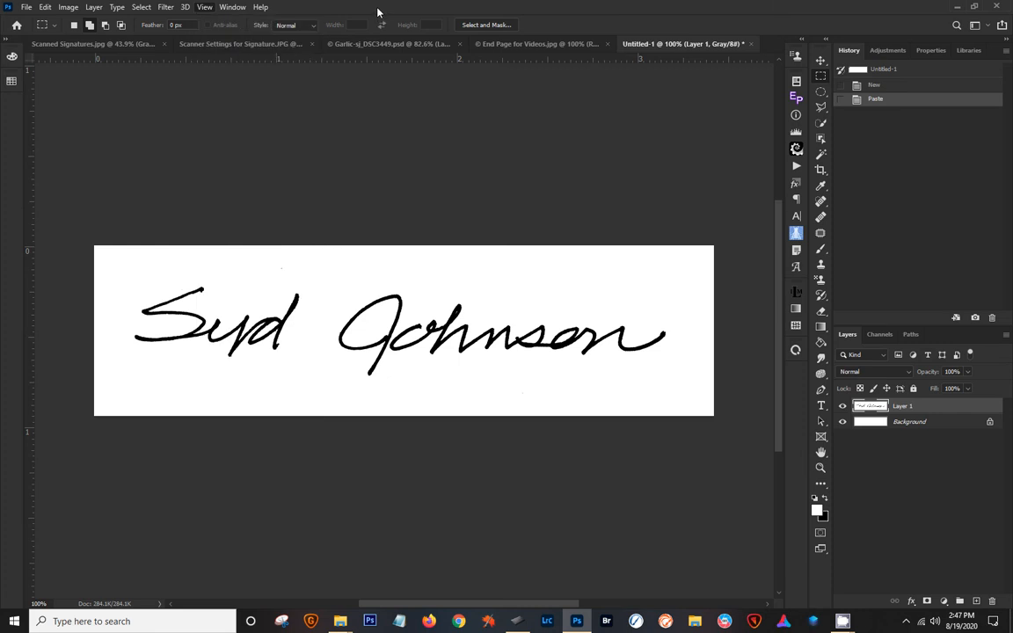
drag(388, 66, 418, 342)
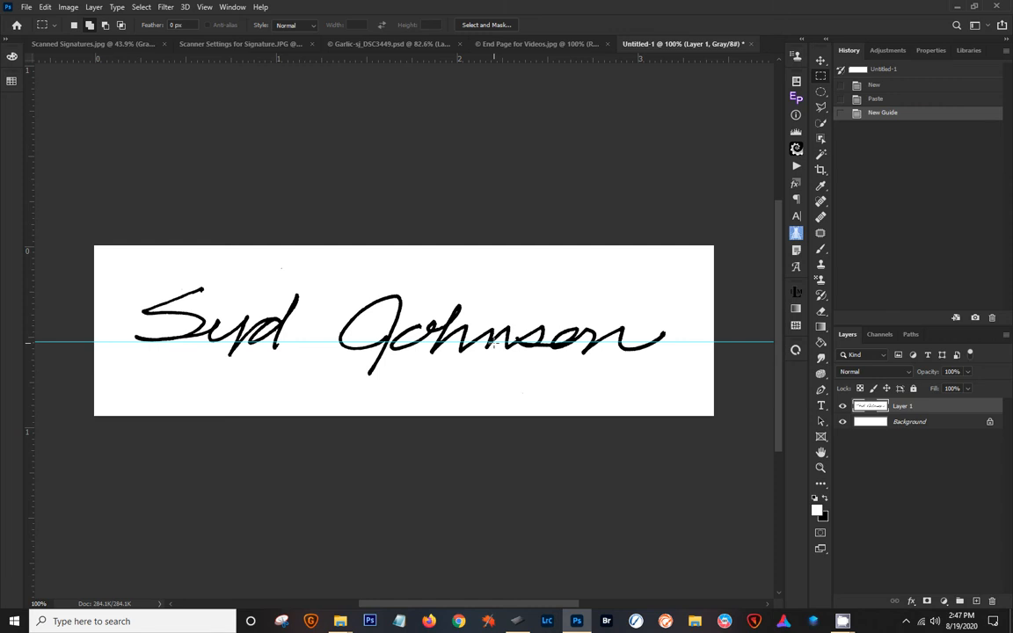
Rotate the signature layer about 1.16° counterclockwise and shift it up slightly to level it on the guide, and hide the guide and rulers
key(ctrl+t)
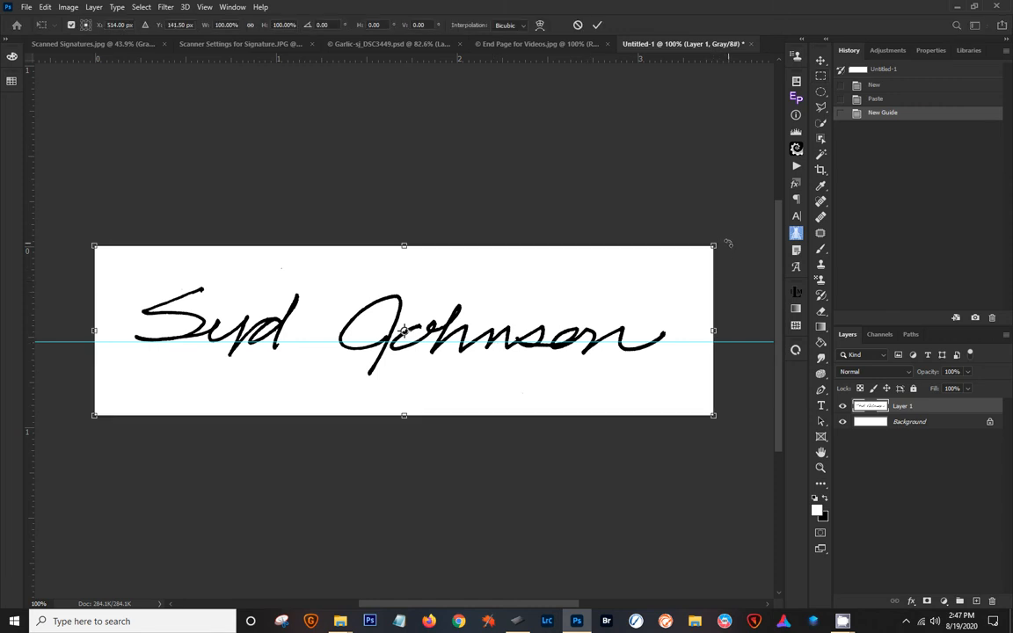
drag(728, 240, 719, 226)
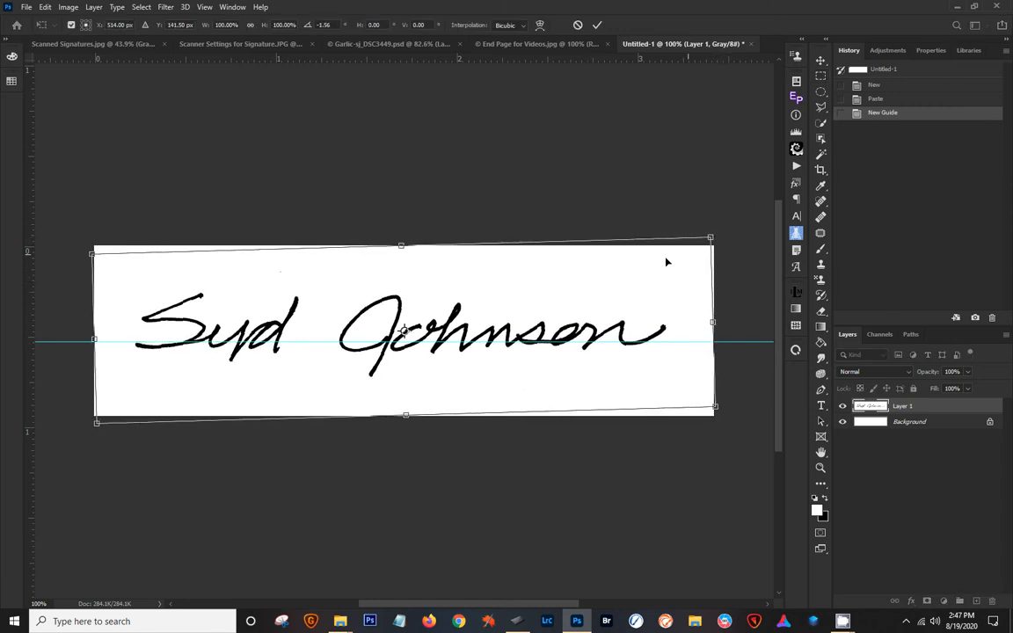
drag(572, 281, 571, 276)
drag(714, 219, 719, 223)
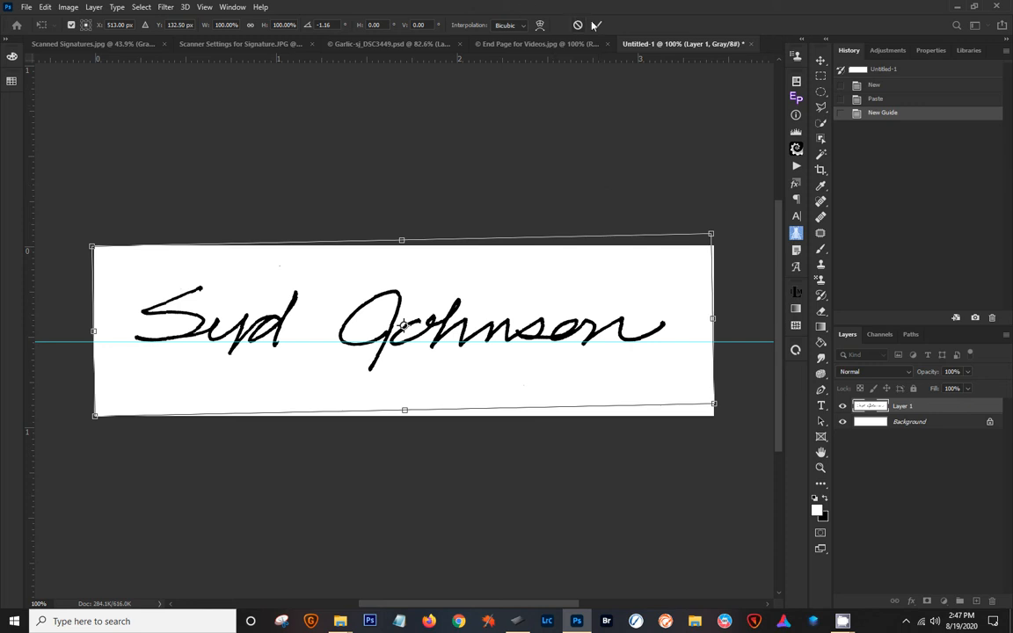
key(Return)
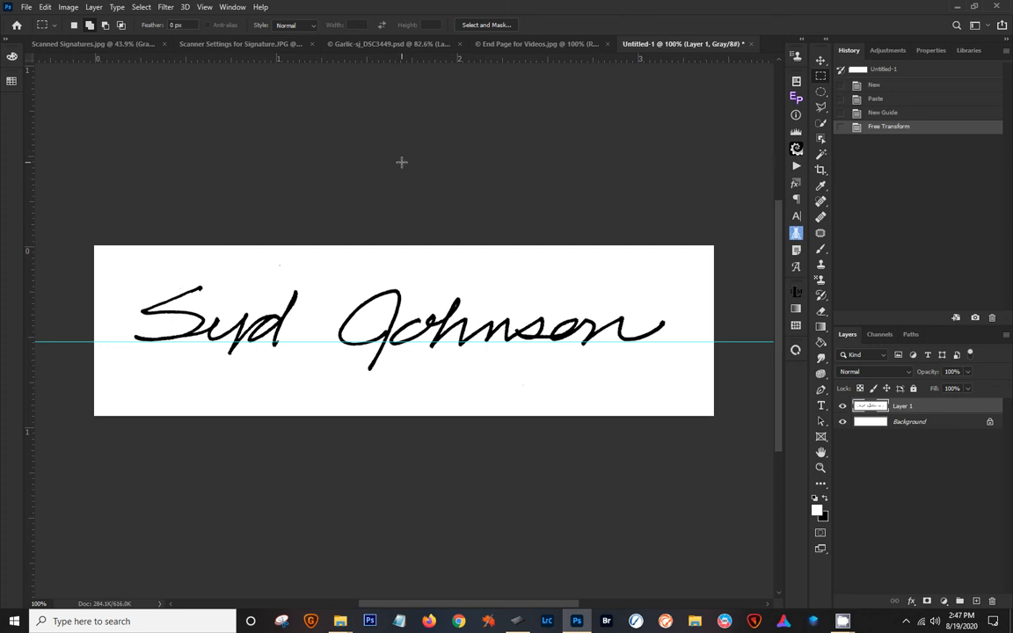
key(ctrl+semicolon)
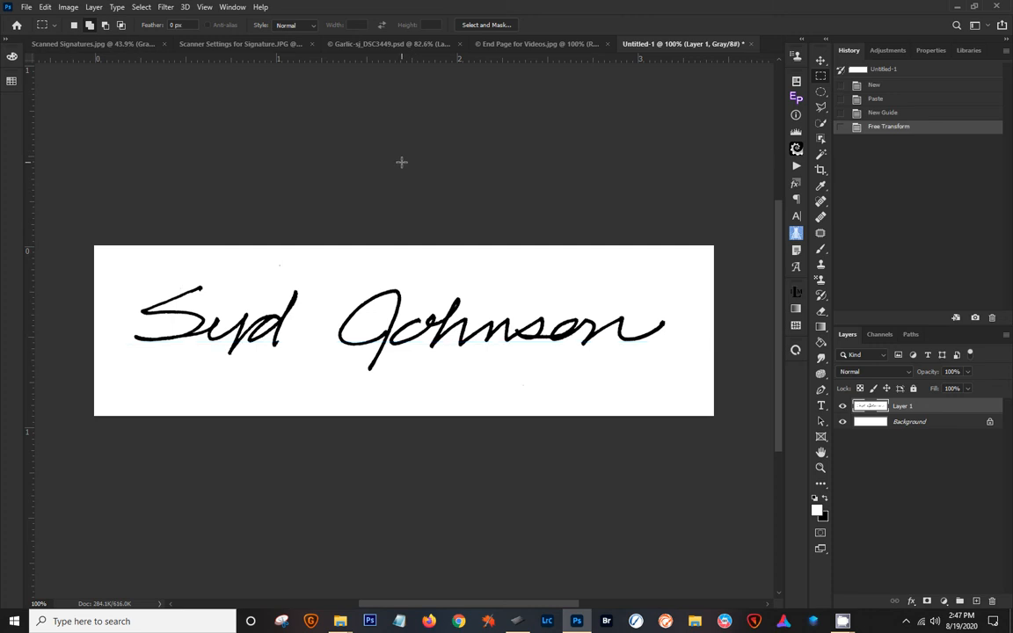
key(ctrl+r)
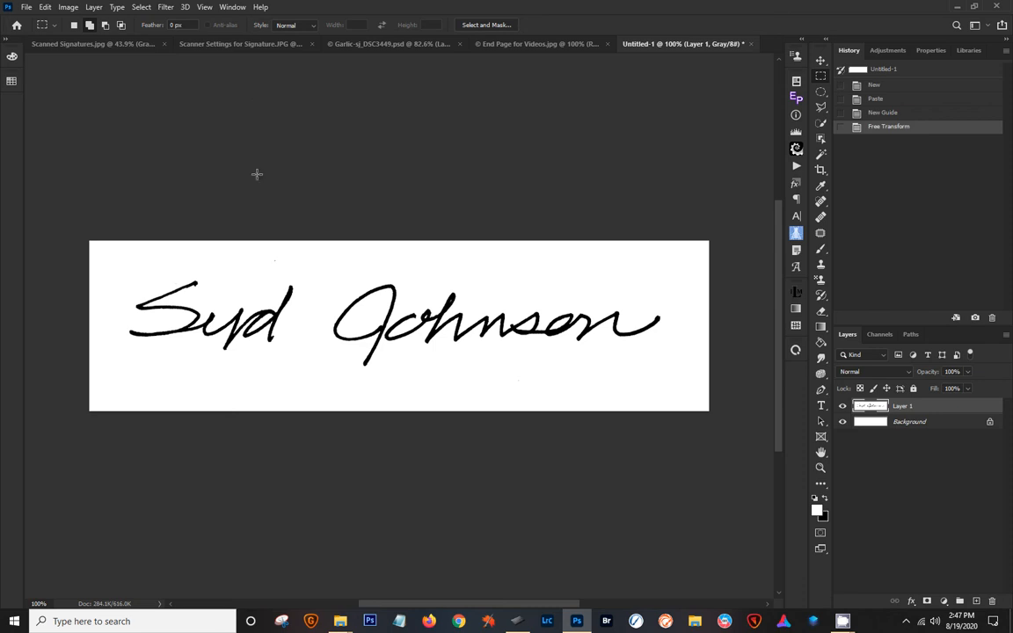
Darken the signature layer's midtones with a Levels adjustment
click(66, 9)
mouse_move(77, 38)
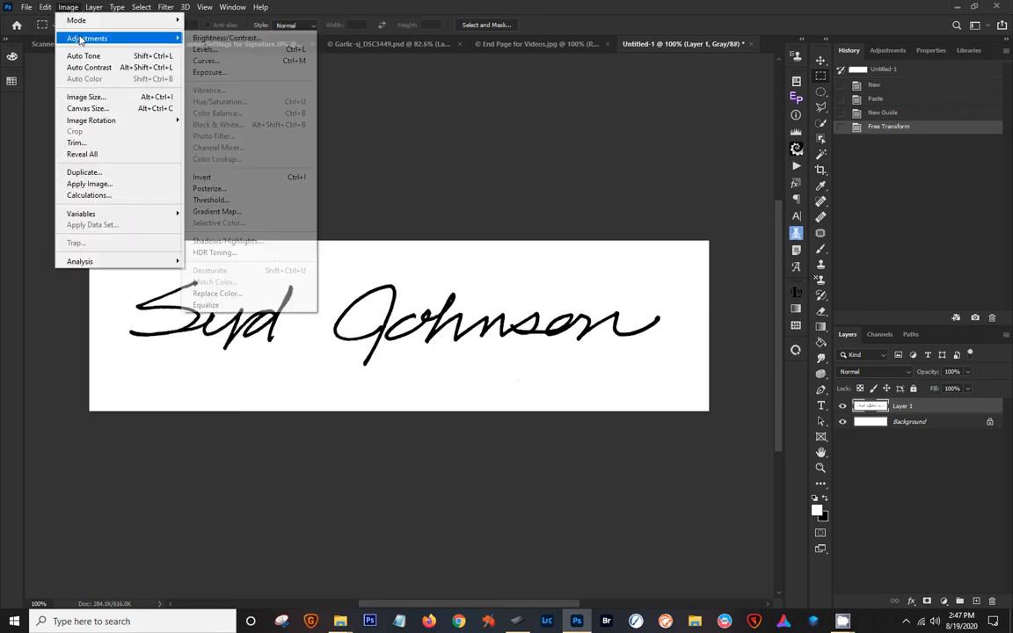
click(209, 50)
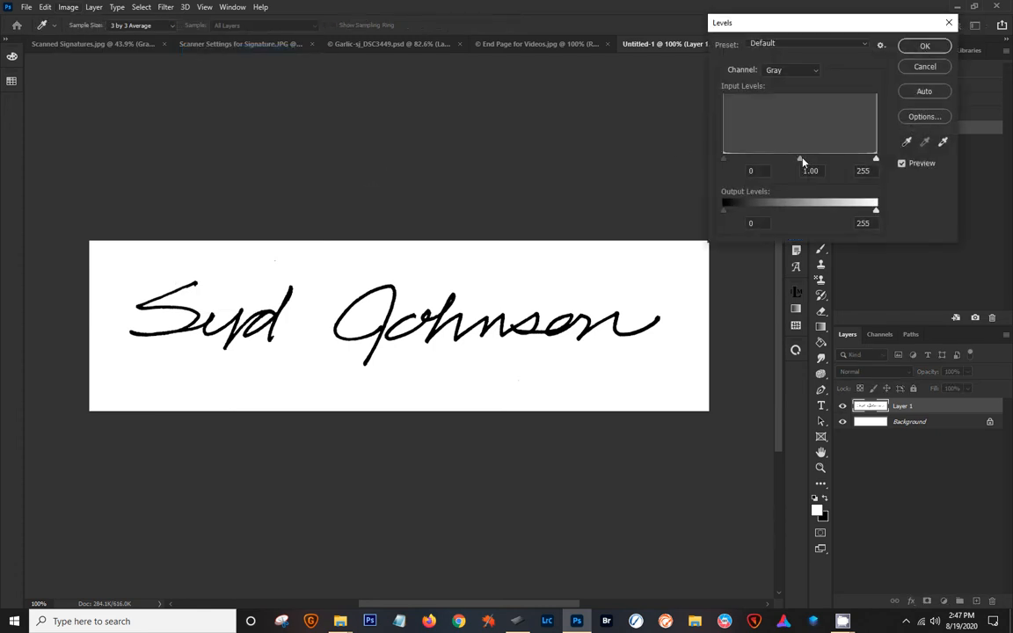
mouse_move(802, 161)
mouse_down()
mouse_move(822, 160)
mouse_move(757, 166)
mouse_move(838, 164)
mouse_move(822, 162)
mouse_up()
click(923, 46)
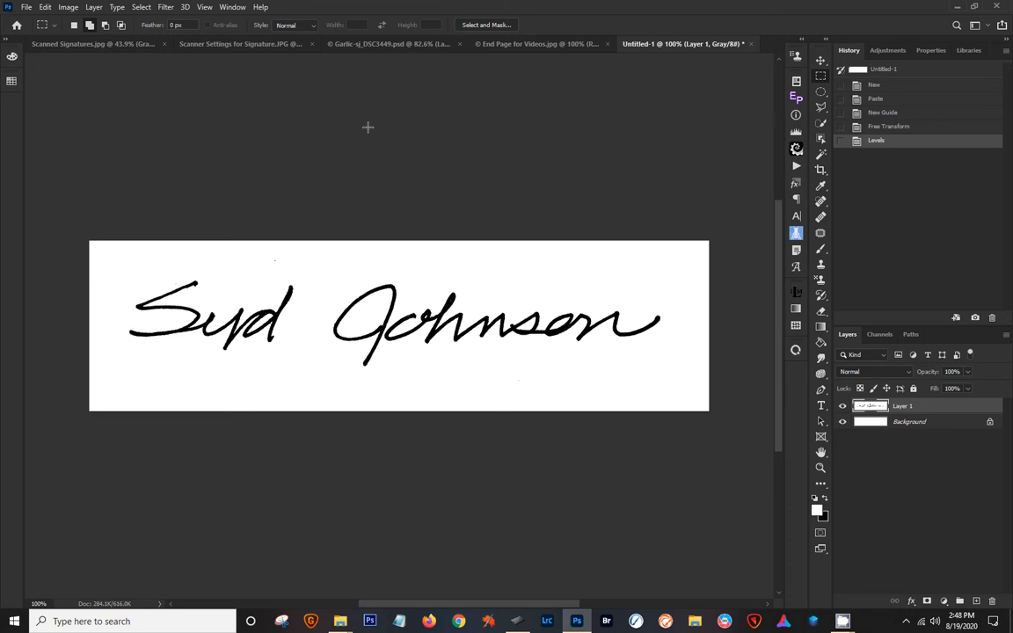
Define the signature as a brush preset named PC Sig
click(44, 7)
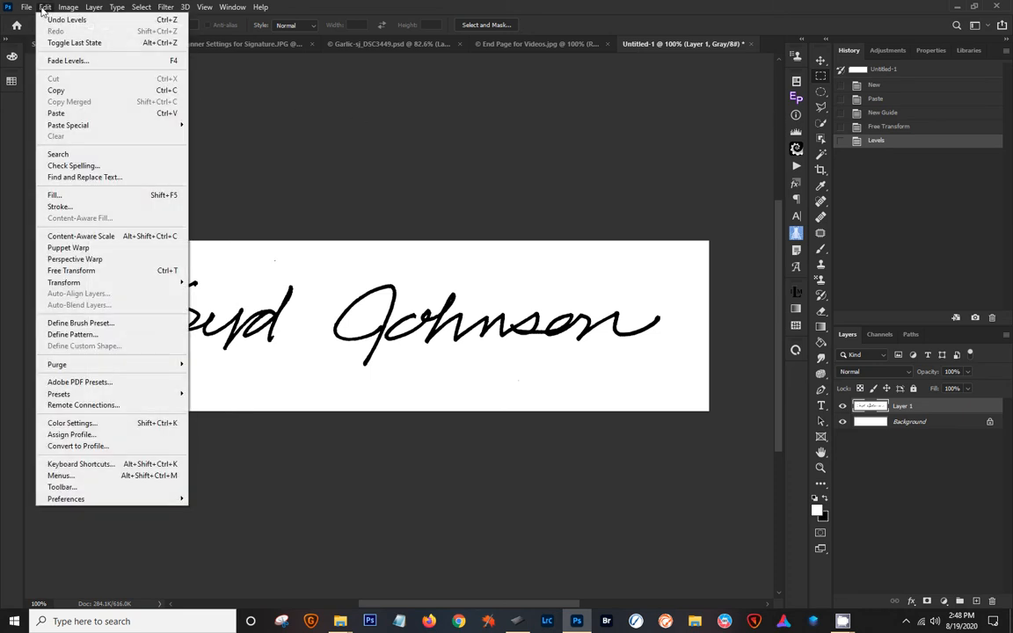
click(117, 323)
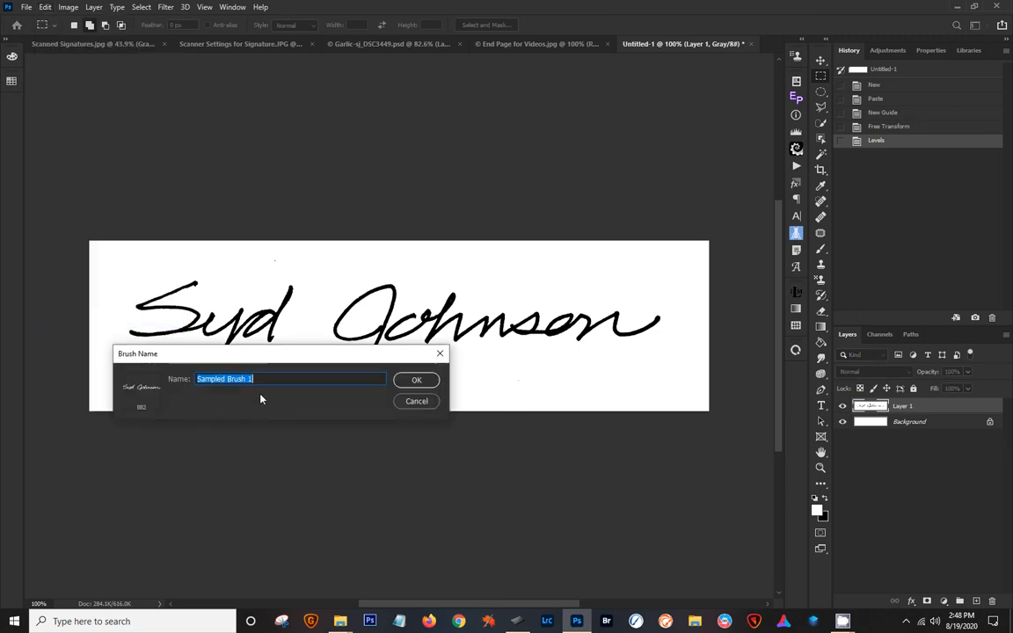
text(PC Sig)
click(413, 381)
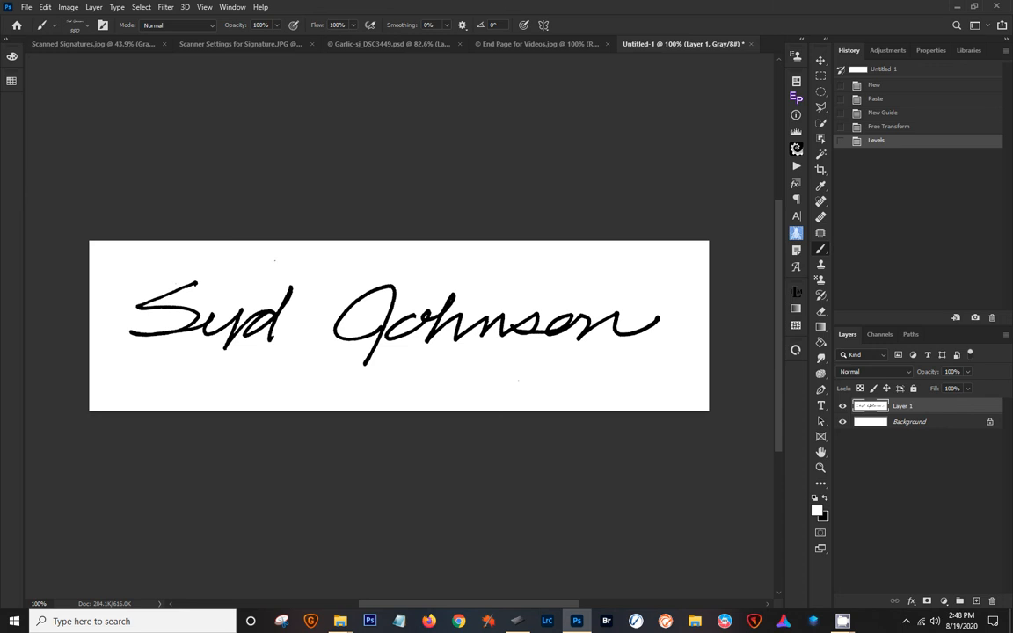
Check the PC Sig preset in the list of saved brushes and put the list away
drag(0, 351, 123, 296)
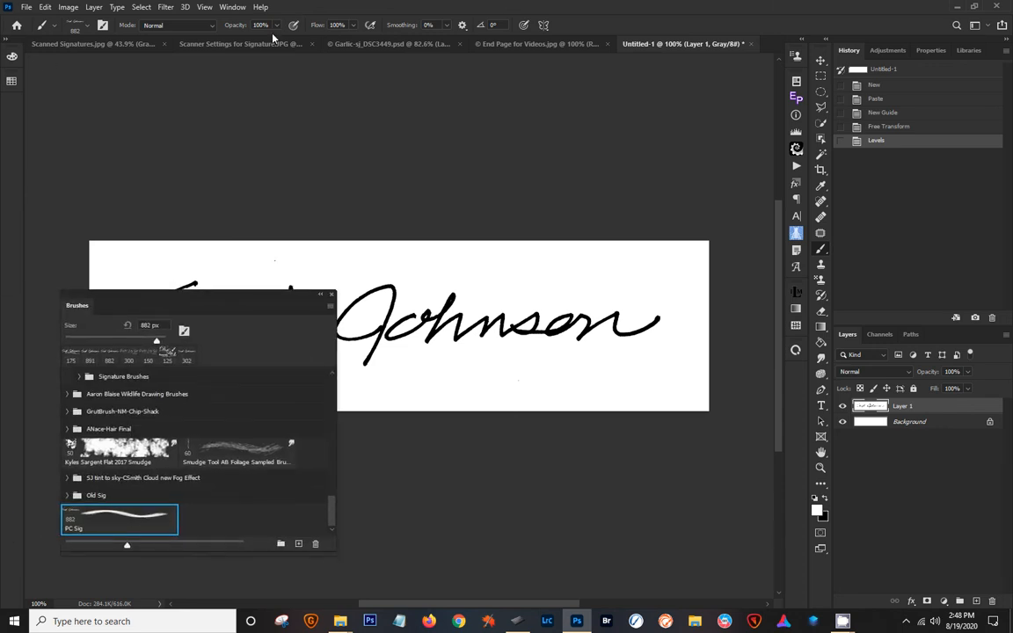
click(232, 7)
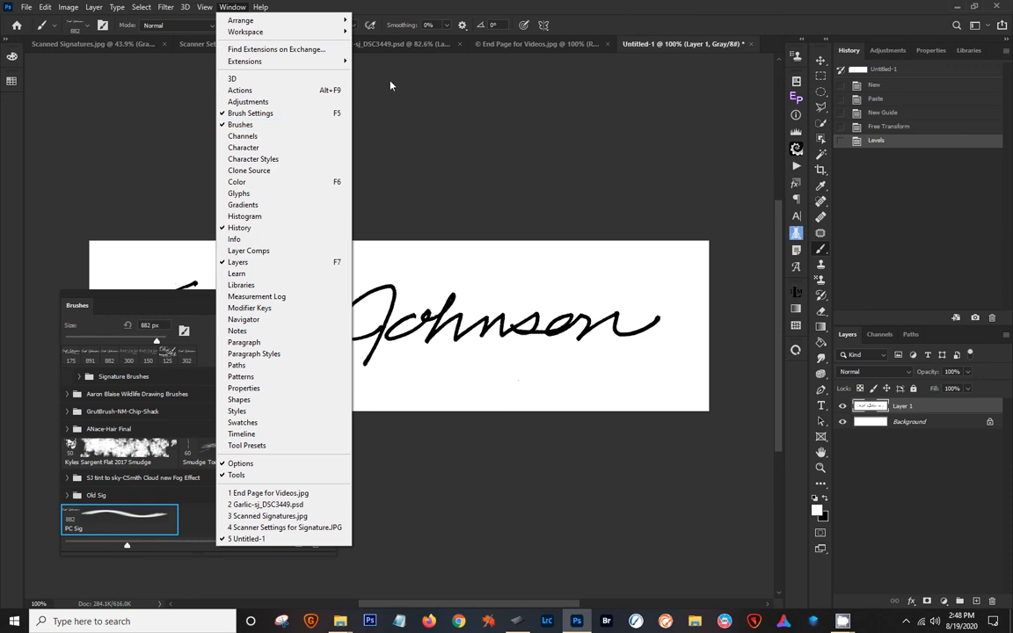
click(421, 9)
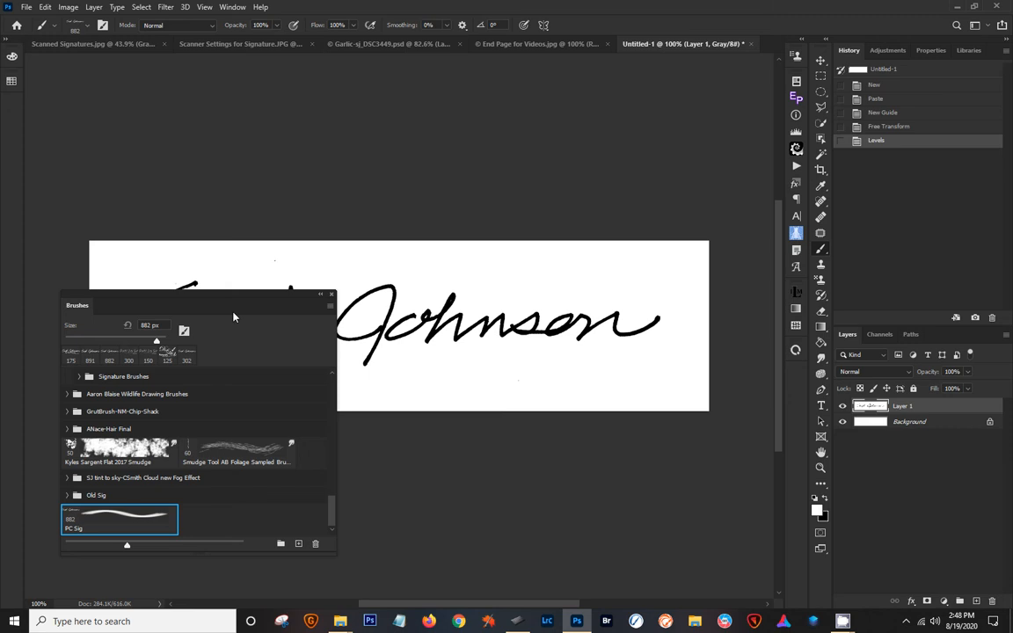
drag(236, 303, 0, 352)
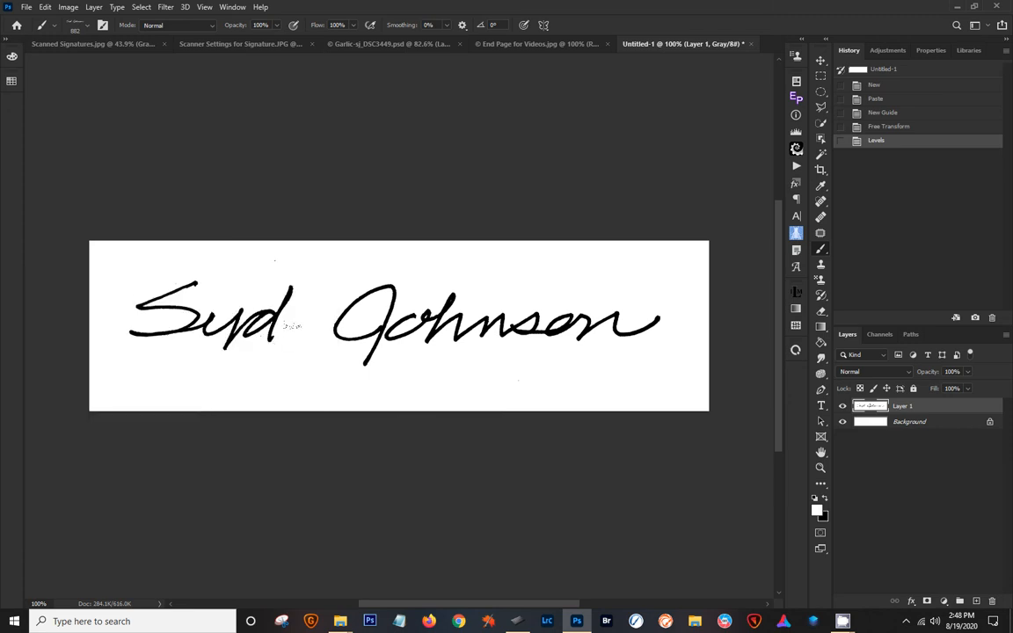
Stamp the signature in white with the PC Sig brush on a new layer near the lower edge of the Garlic-sj_DSC3449.psd photo
click(352, 43)
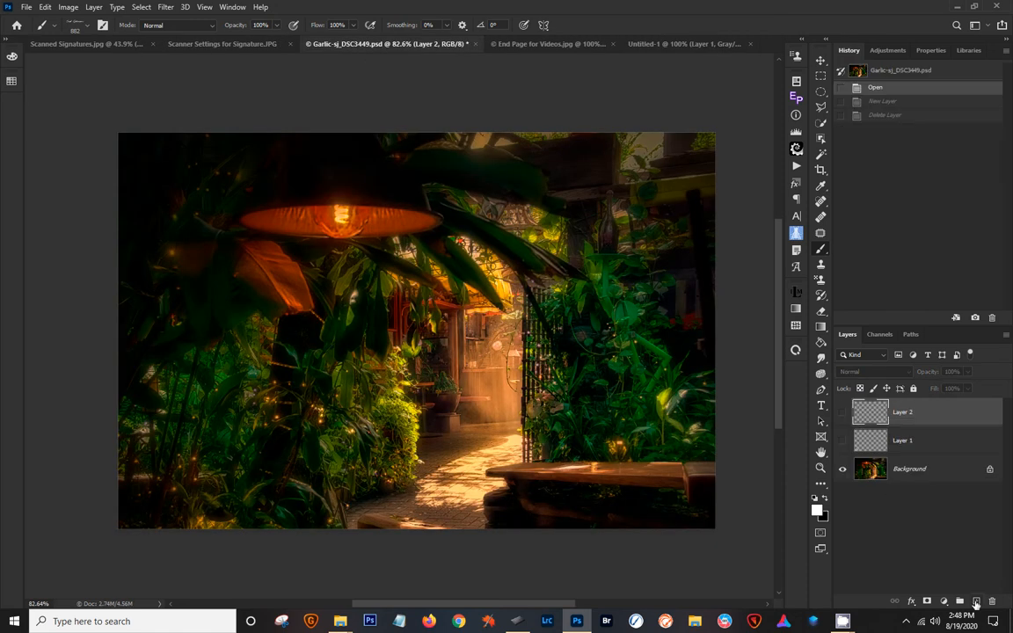
key(ctrl+shift+alt+n)
click(464, 486)
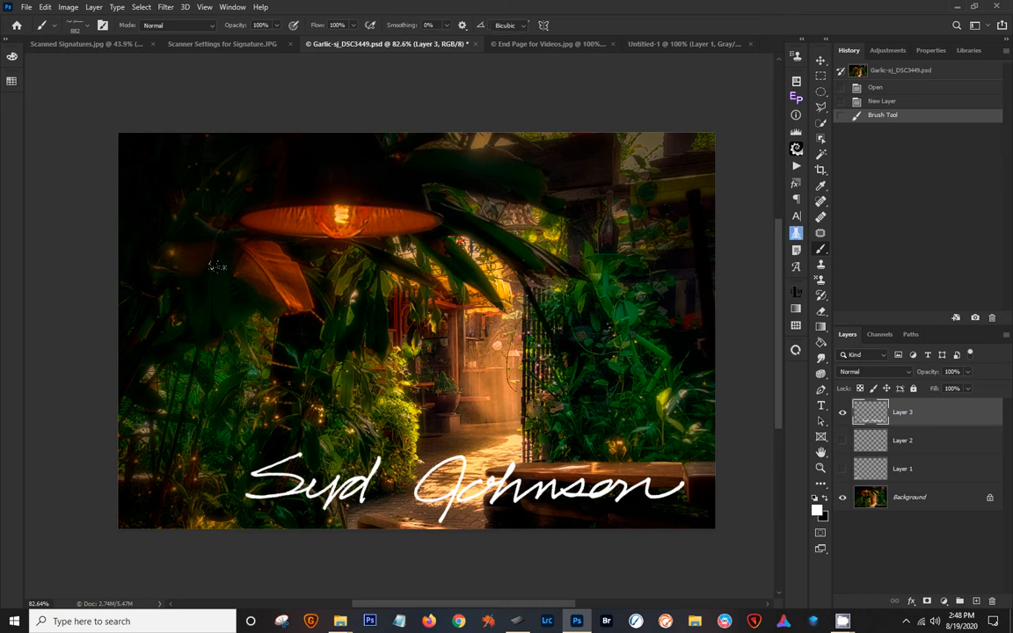
Scale the stamped signature down to about 29% and place it in the photo's lower-right corner
key(ctrl+t)
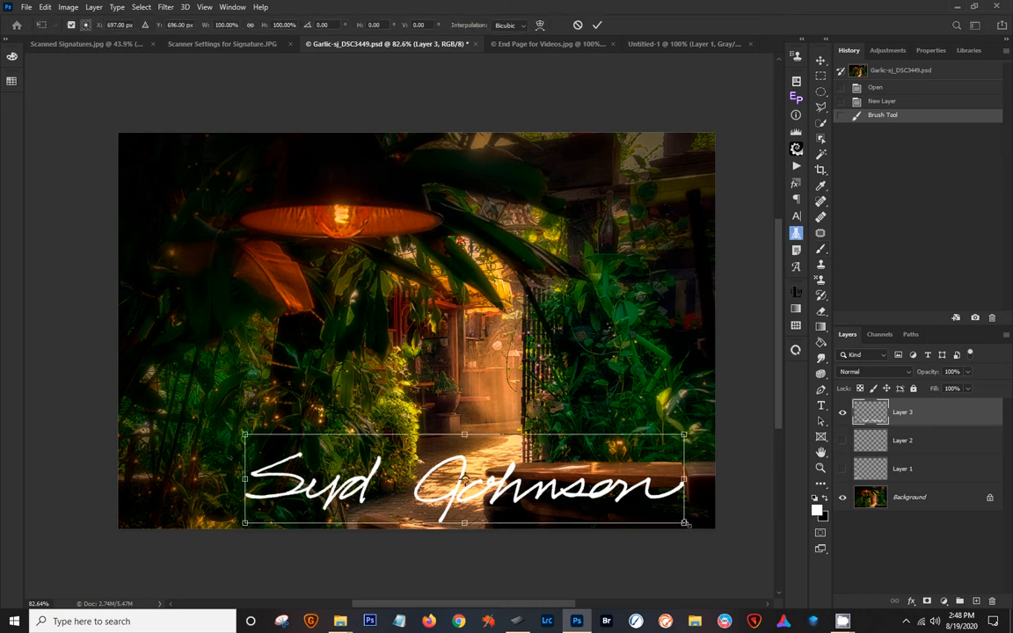
mouse_move(684, 522)
mouse_down()
mouse_move(533, 490)
mouse_move(679, 489)
mouse_move(684, 510)
mouse_up()
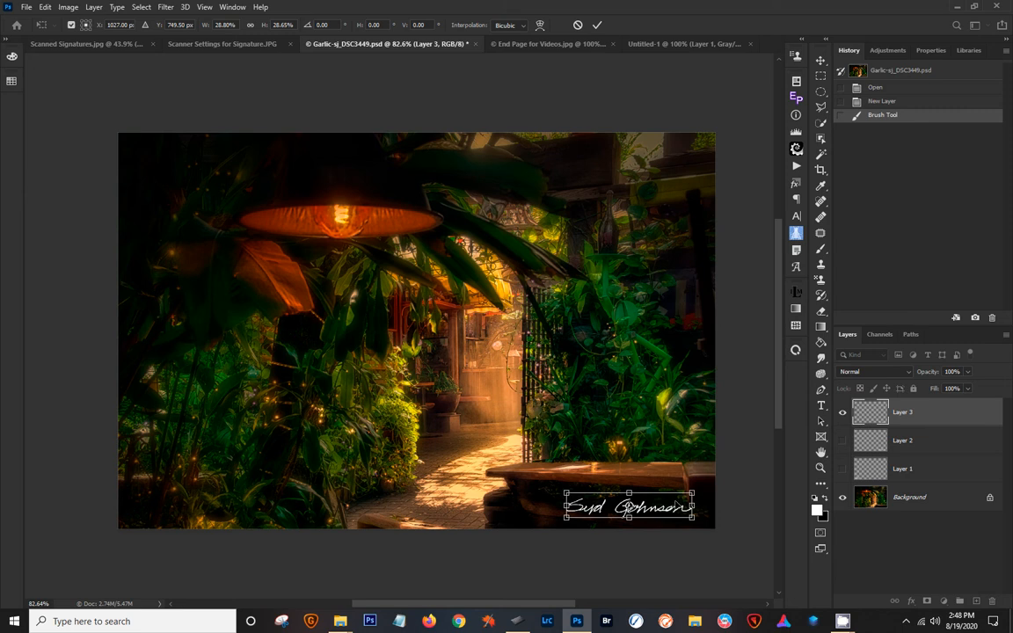
click(597, 25)
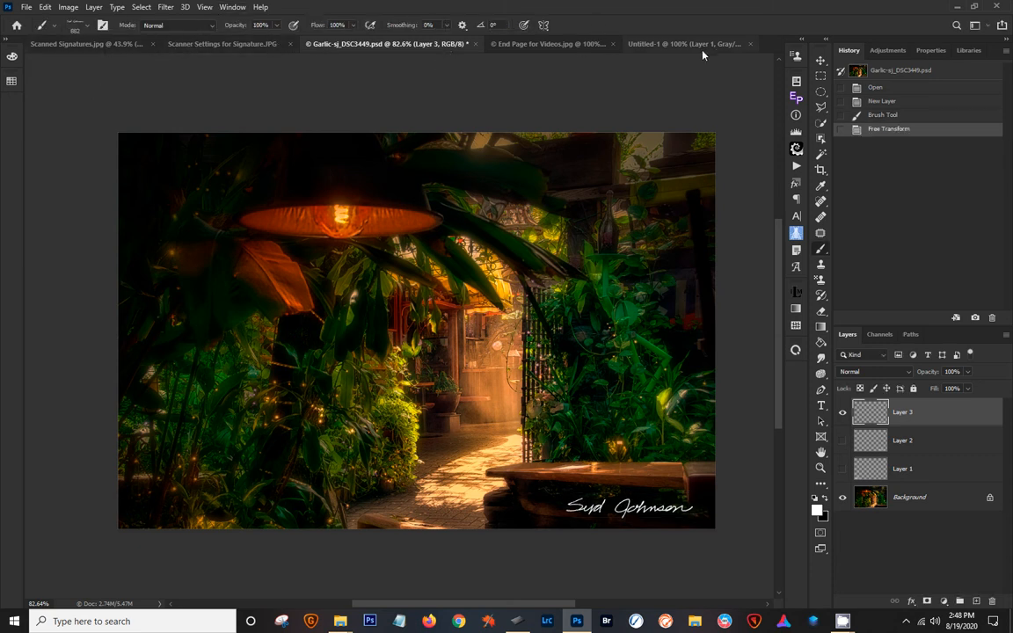
Move the signature up in the Untitled-1 document to free space beneath it, and set the Type tool's colour to black (000000)
click(677, 43)
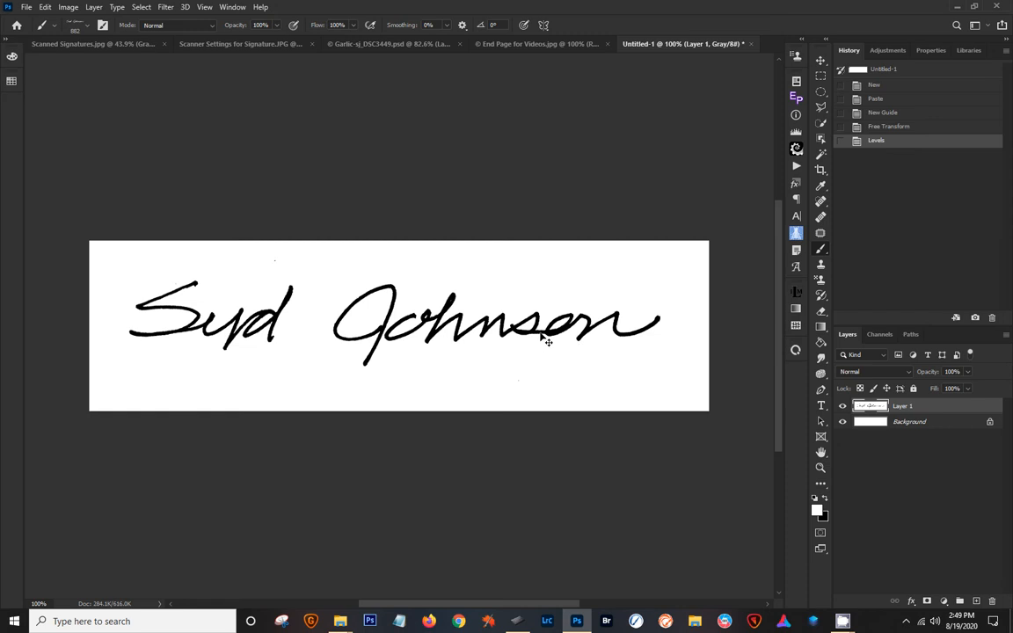
drag(543, 333, 556, 307)
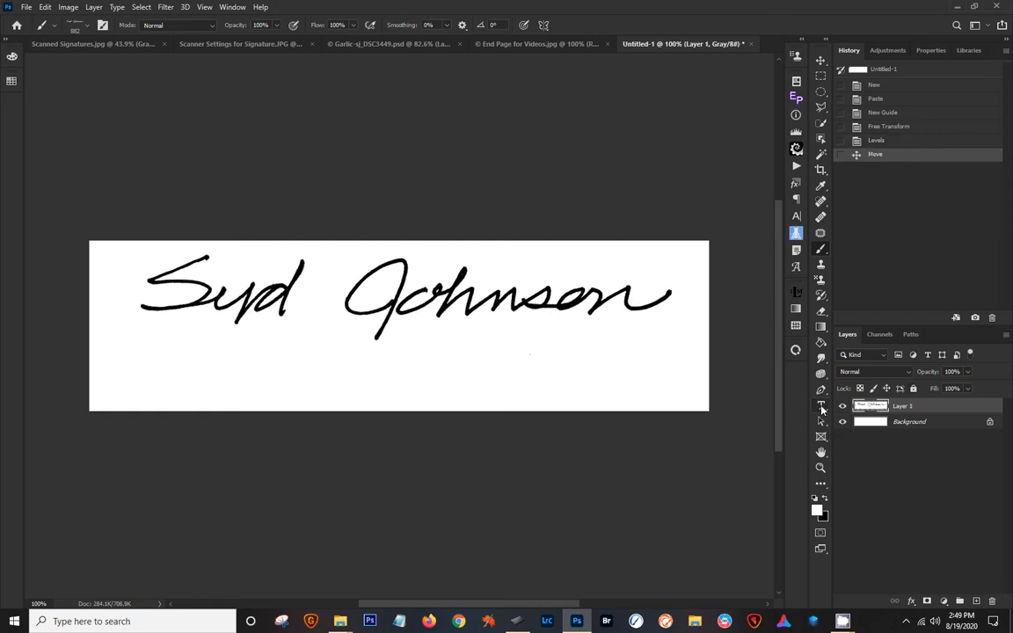
click(821, 407)
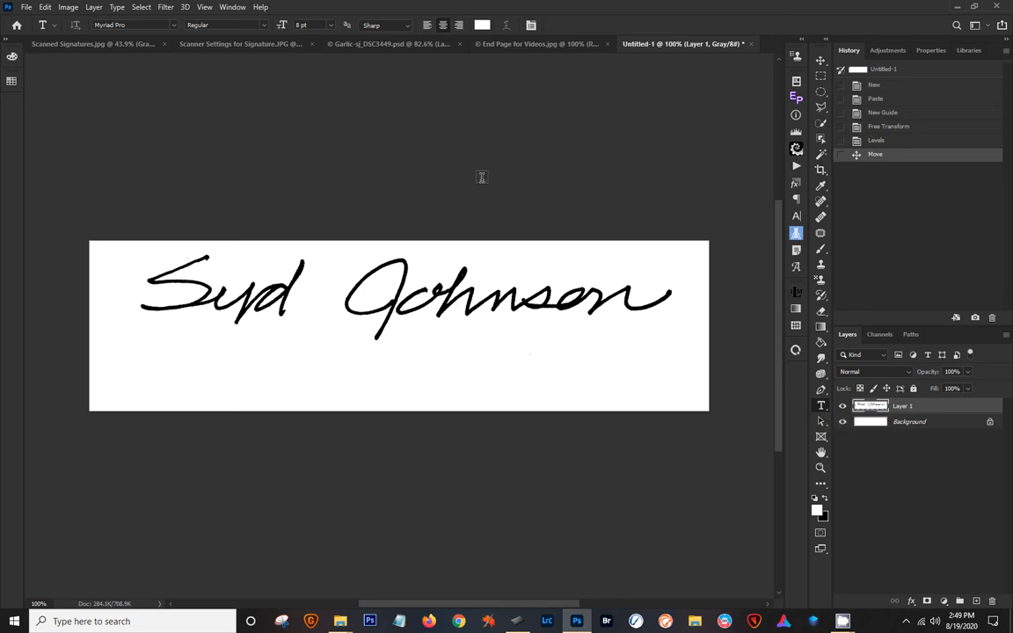
click(482, 25)
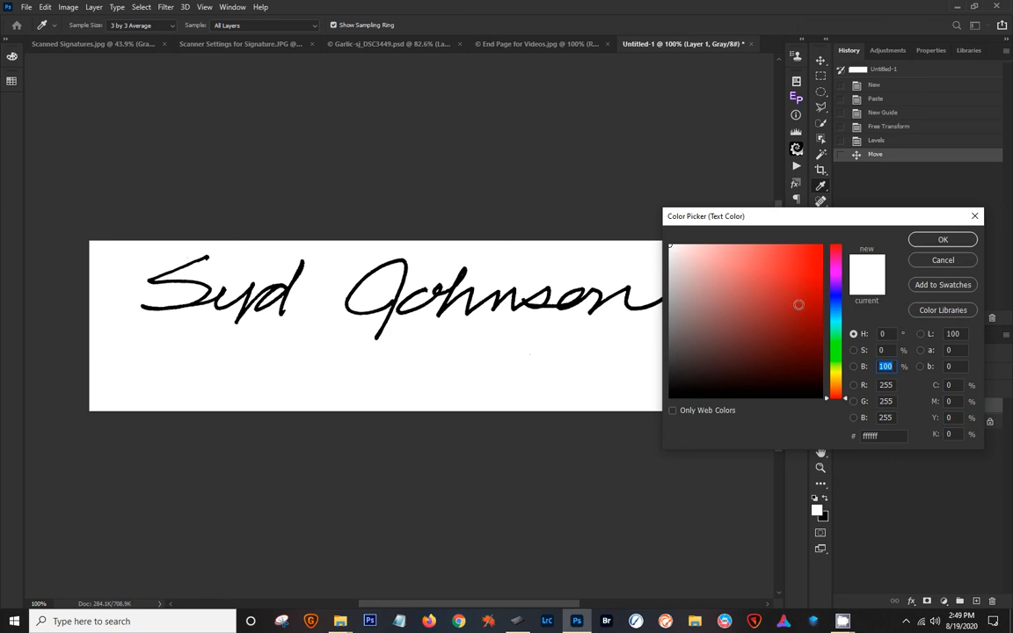
click(824, 398)
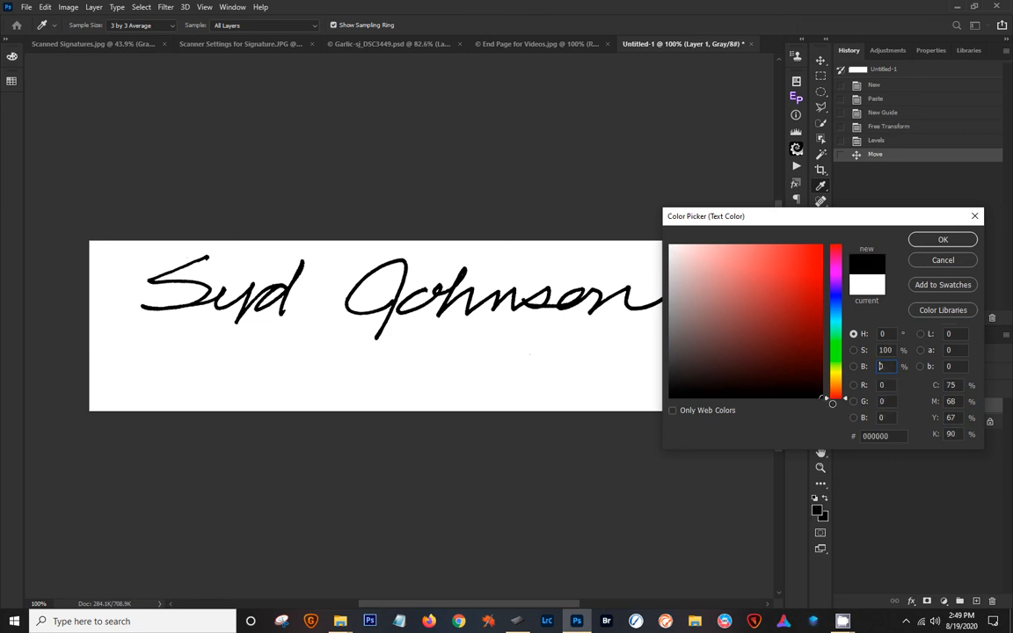
click(925, 238)
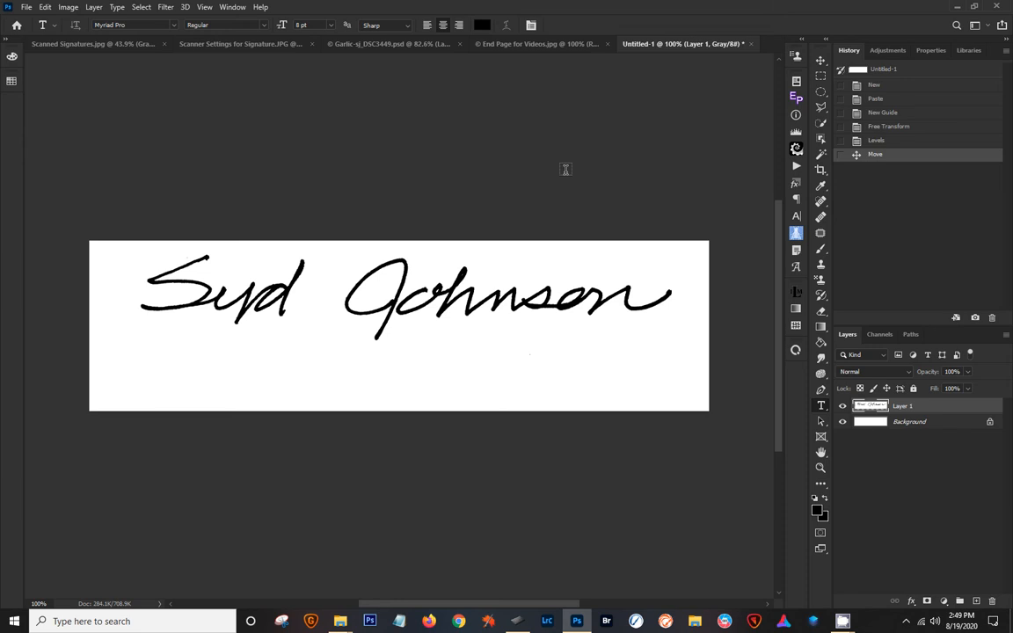
Start a text line beneath the signature's first word and enter the photographer's full name
click(223, 342)
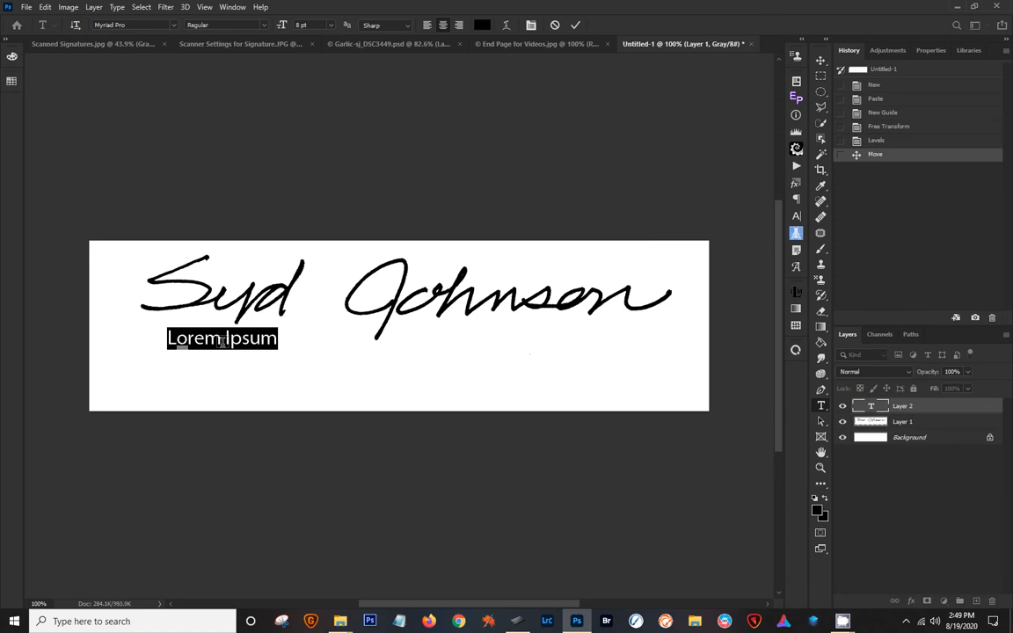
text(Syd )
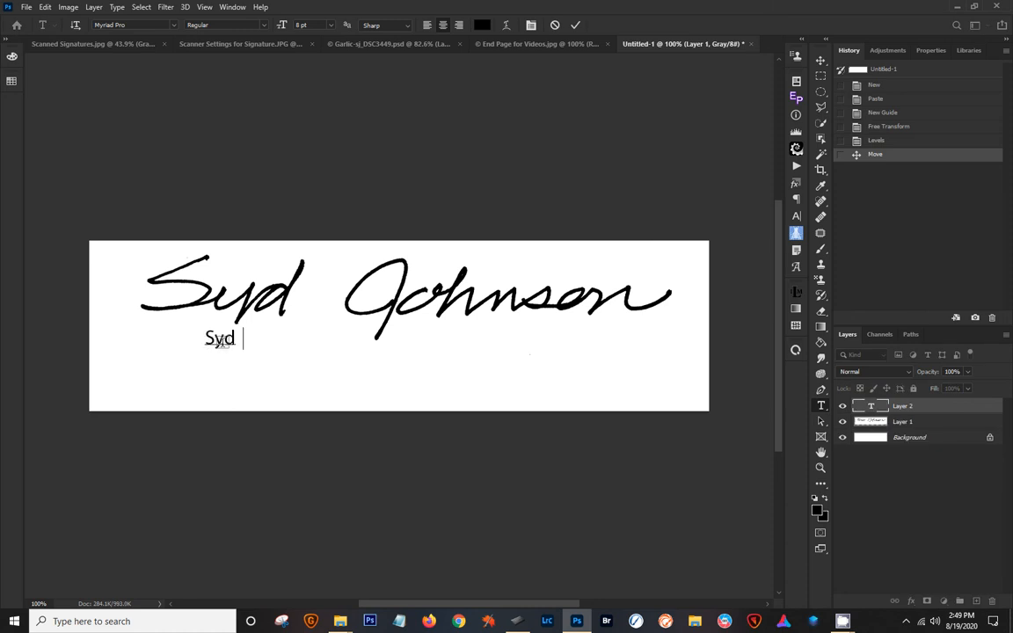
text(Johnson)
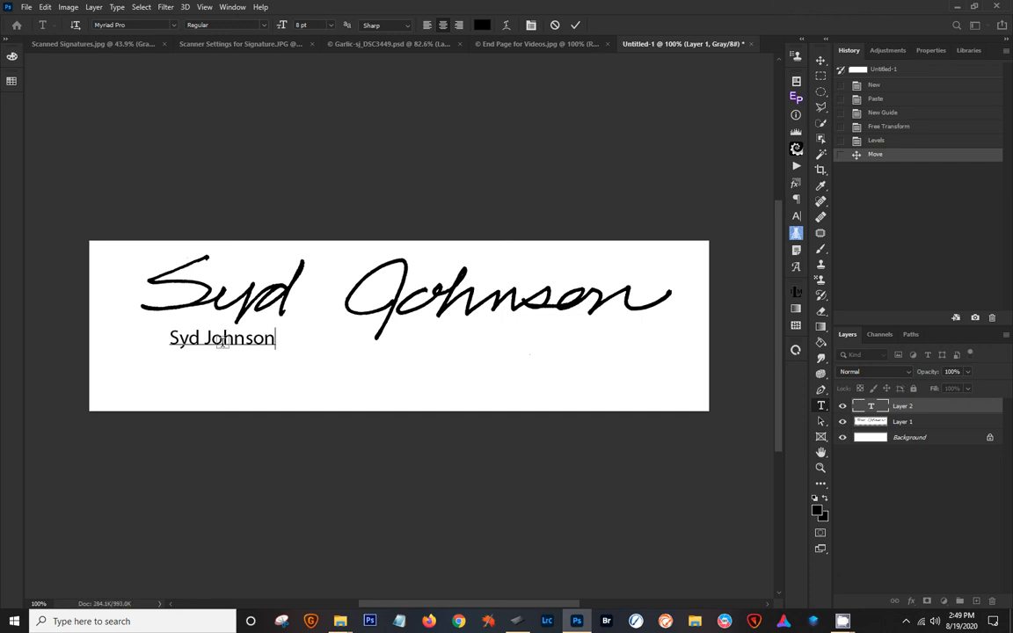
Replace the name in the text line with "Digital Lady Syd Photograph" and centre the line beneath the signature
key(BackSpace)
key(BackSpace)
key(BackSpace)
key(BackSpace)
key(BackSpace)
key(BackSpace)
key(BackSpace)
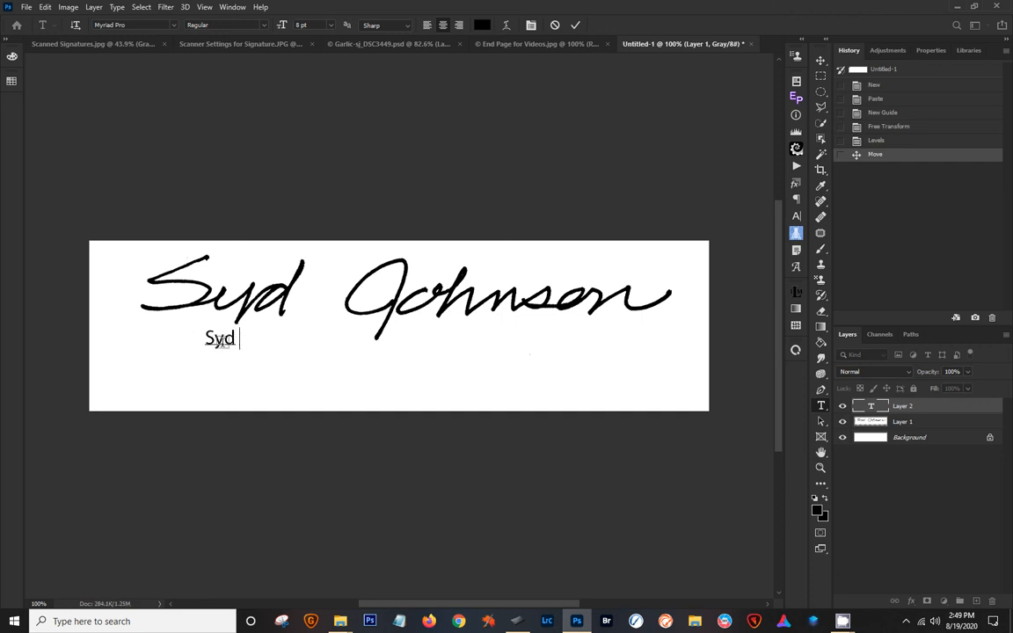
key(BackSpace)
key(BackSpace)
key(BackSpace)
key(BackSpace)
text(d)
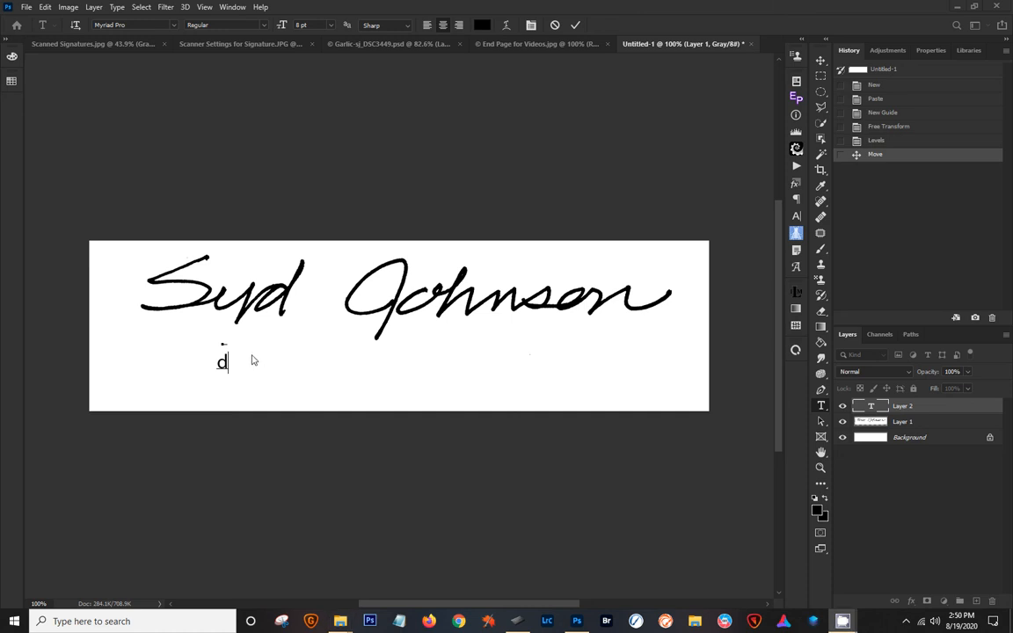
scroll(251, 360, up, 1)
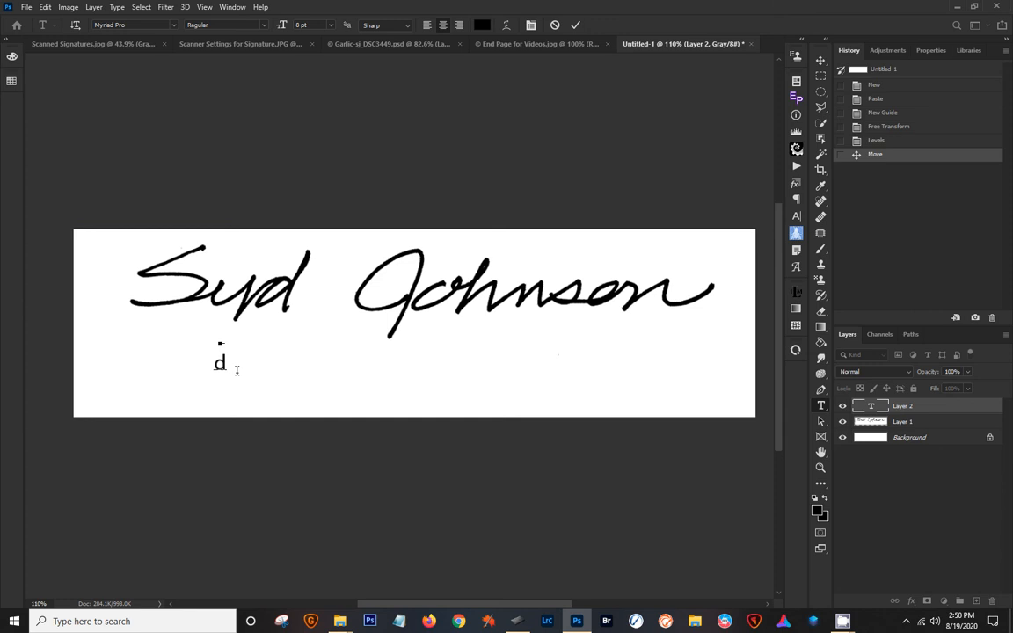
key(BackSpace)
text(Digital)
text(Lady Syd Photog)
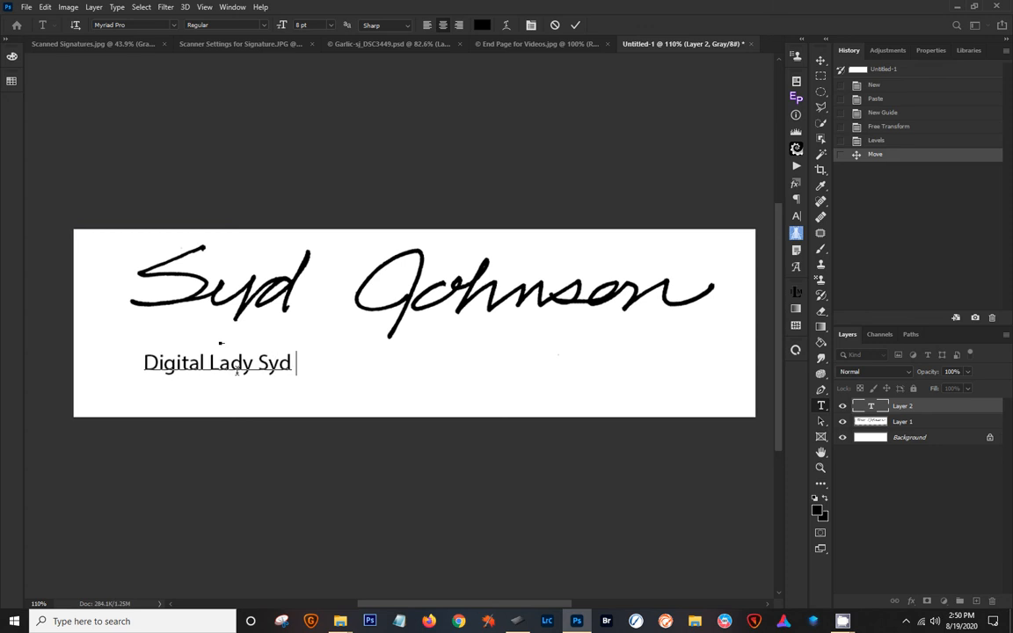
text(raph)
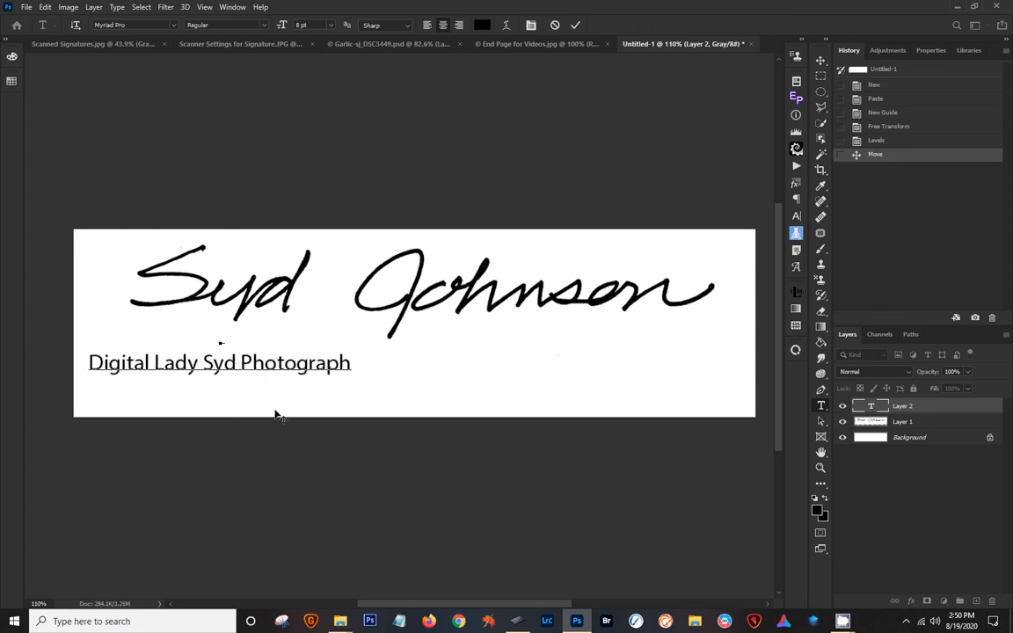
mouse_move(276, 414)
mouse_down()
mouse_move(472, 396)
mouse_move(466, 375)
mouse_up()
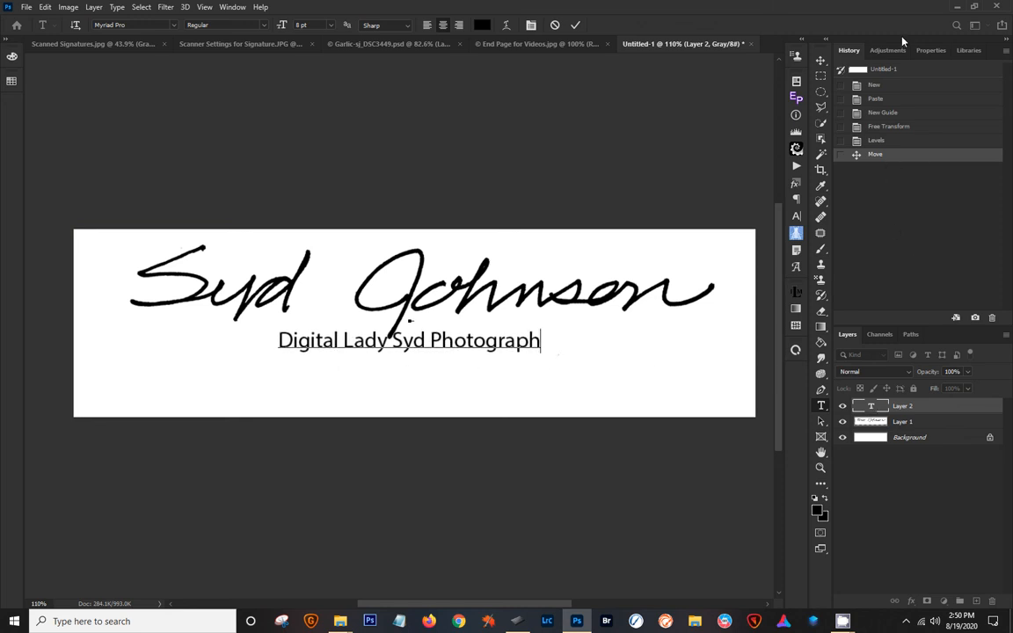
Select the whole business-name line and change its font to Brightside after previewing other fonts on it
click(925, 51)
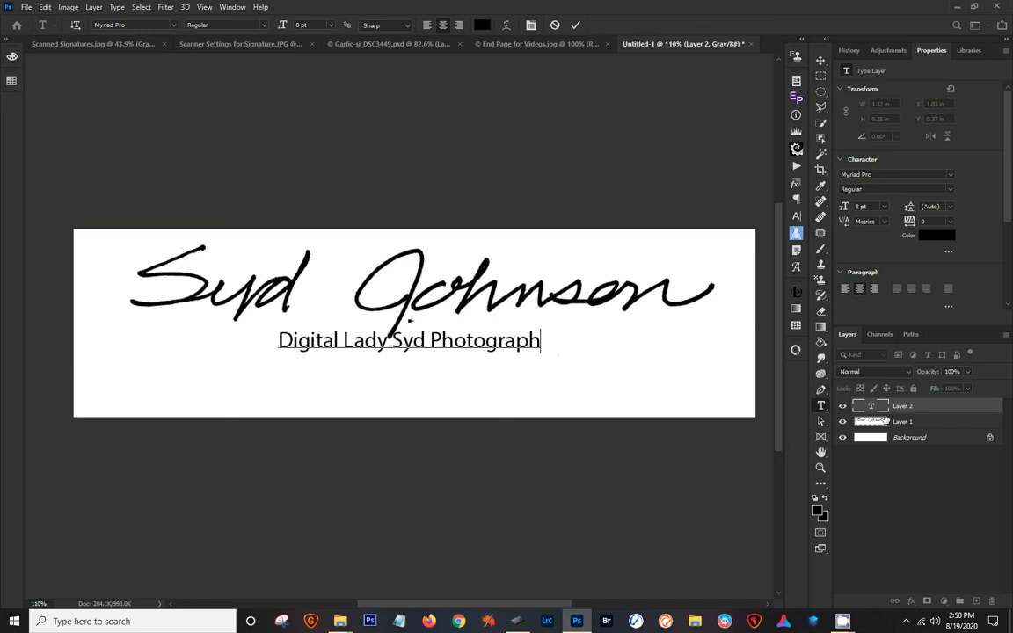
double_click(931, 407)
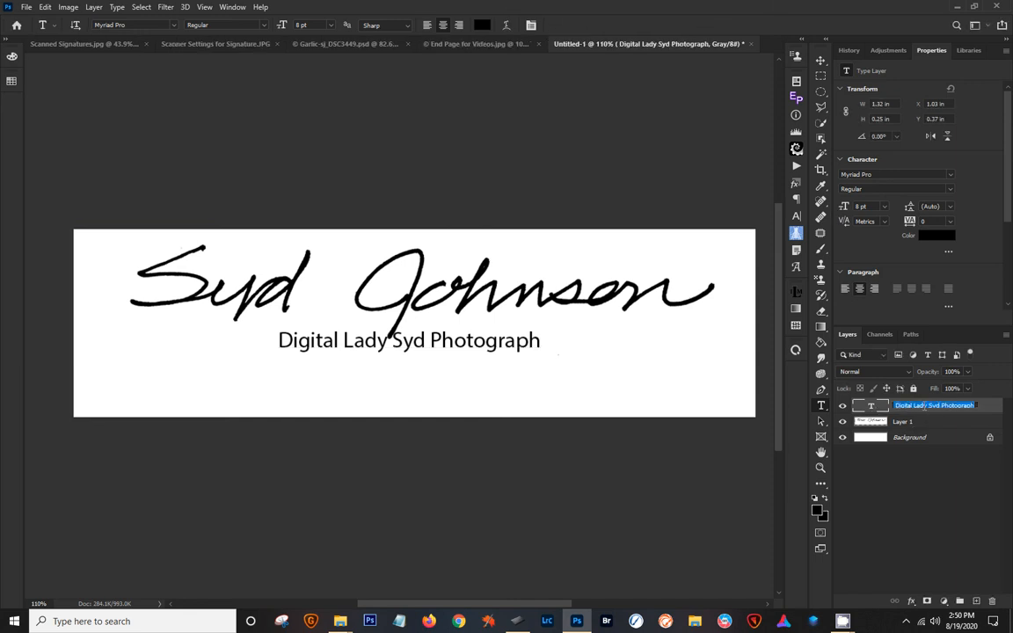
double_click(870, 405)
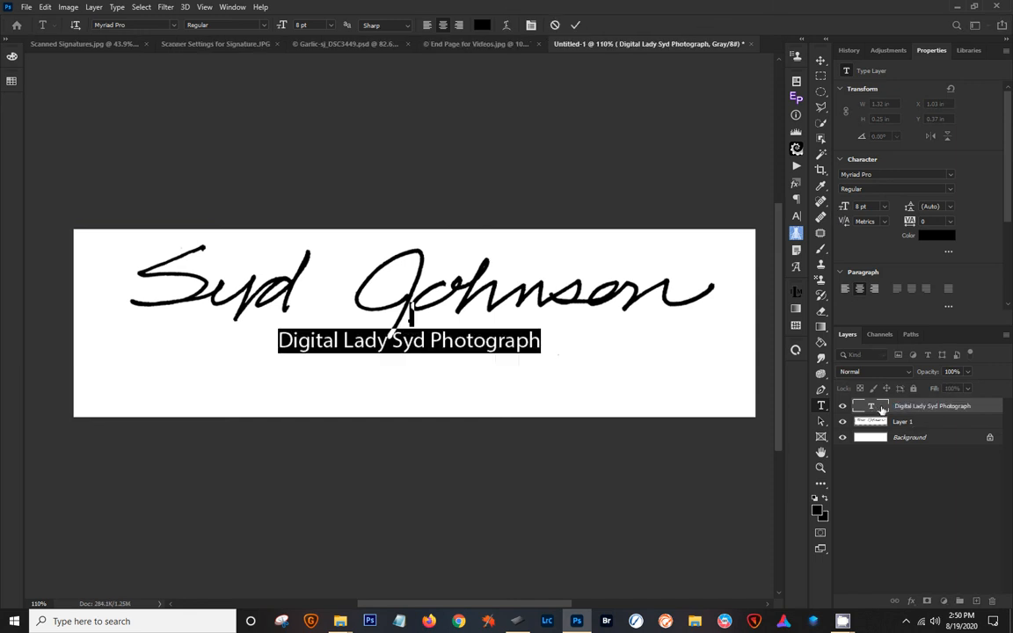
click(598, 336)
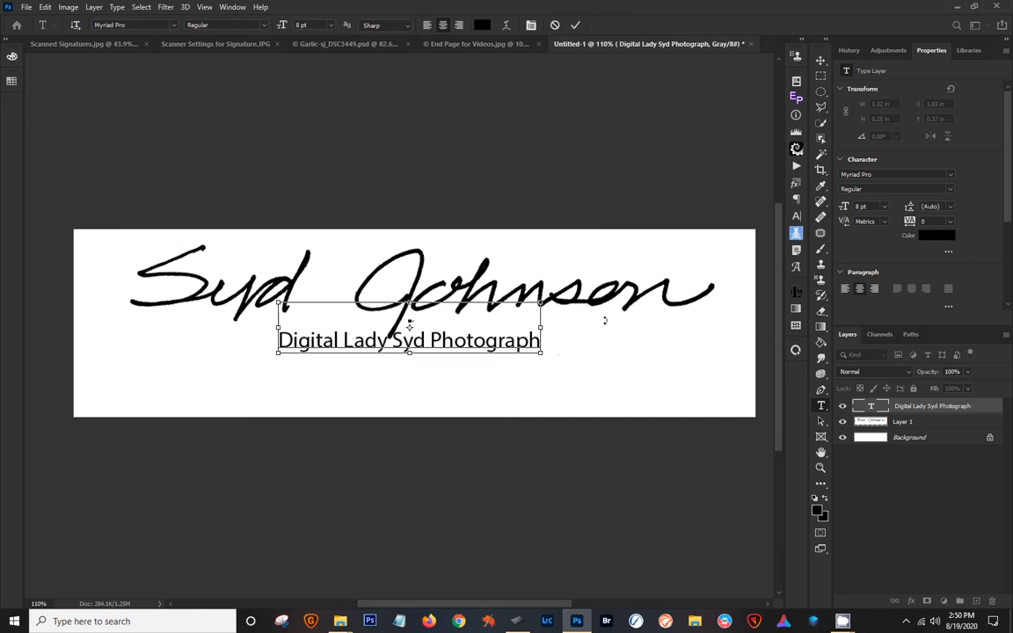
click(949, 175)
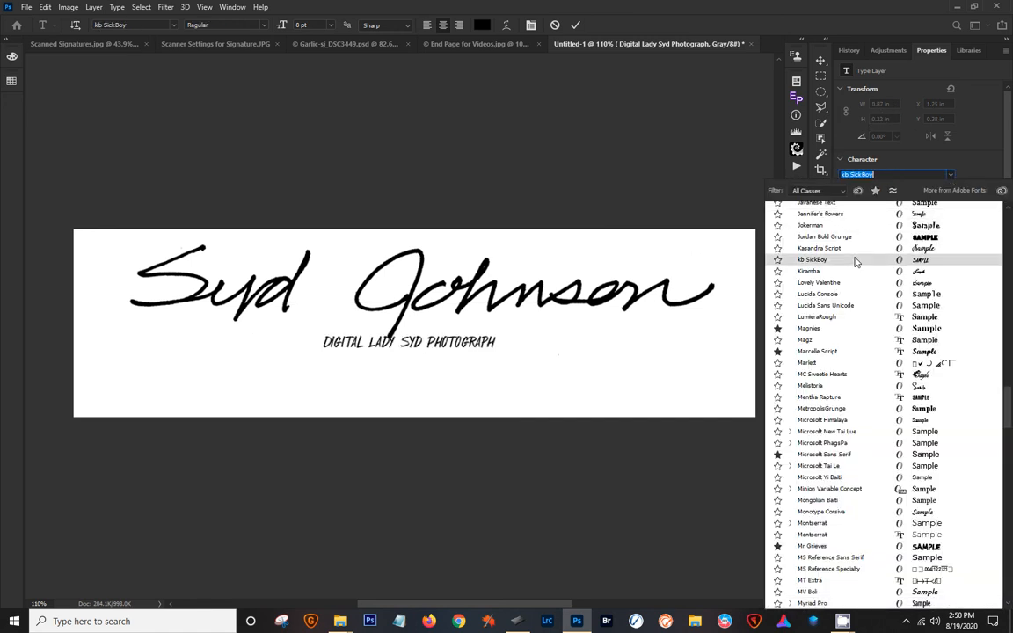
scroll(843, 235, up, 2)
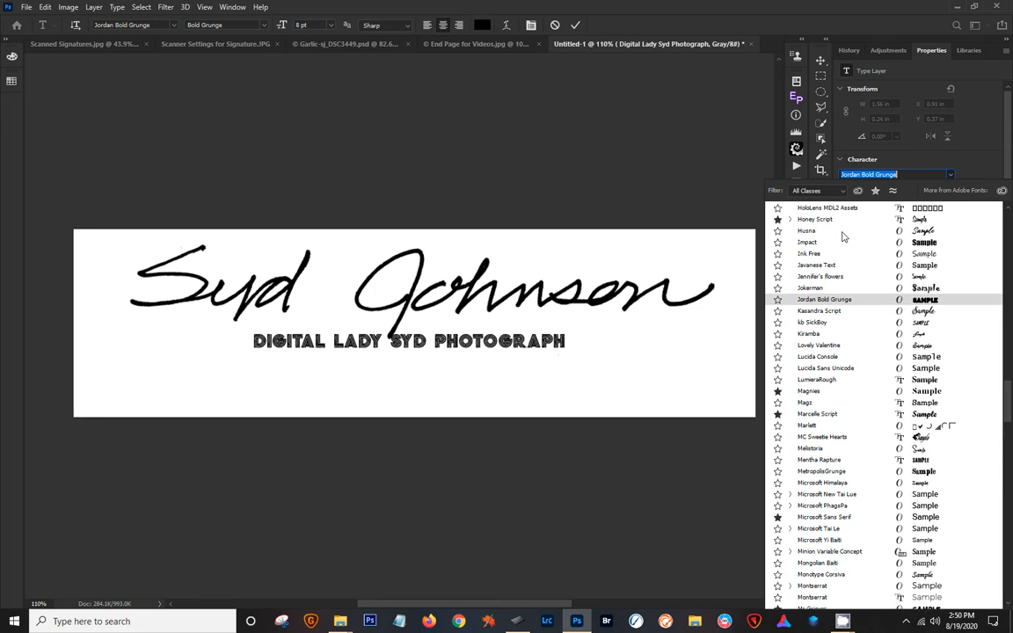
scroll(842, 235, up, 5)
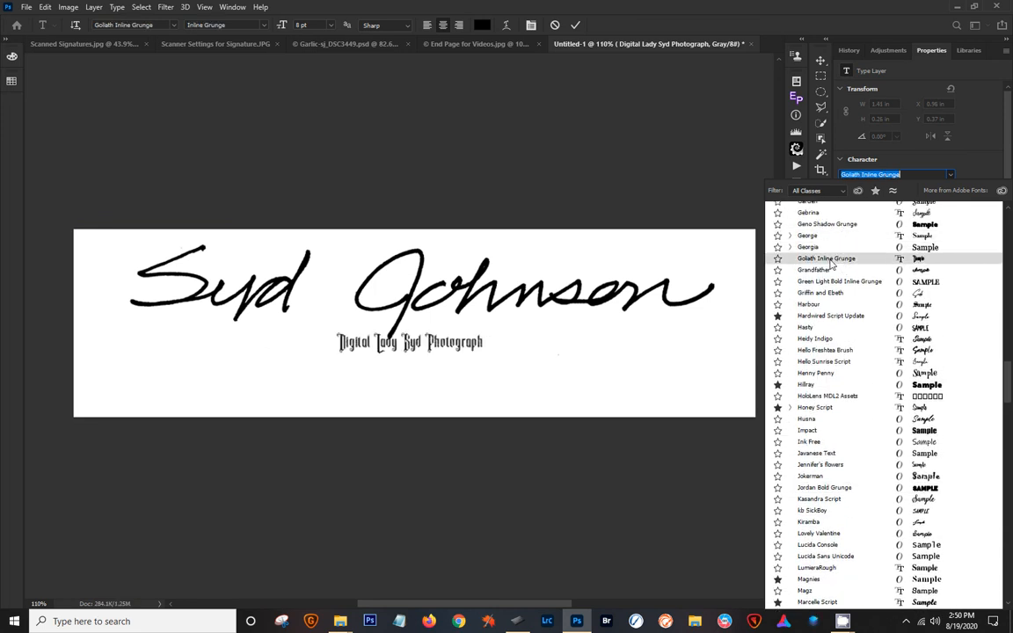
scroll(824, 259, up, 5)
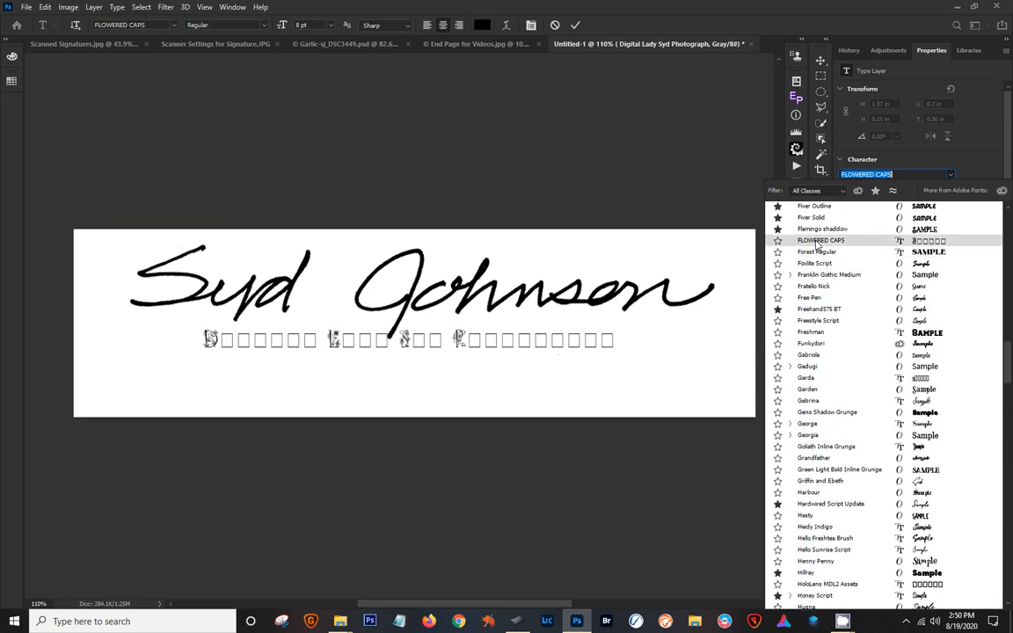
scroll(823, 233, up, 5)
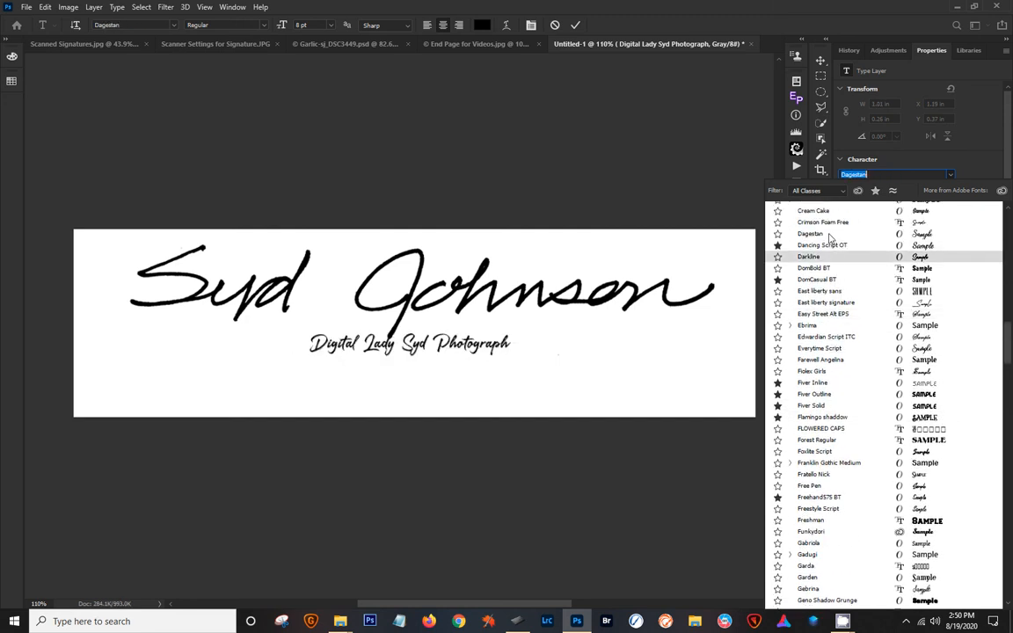
scroll(832, 255, up, 6)
scroll(830, 242, up, 4)
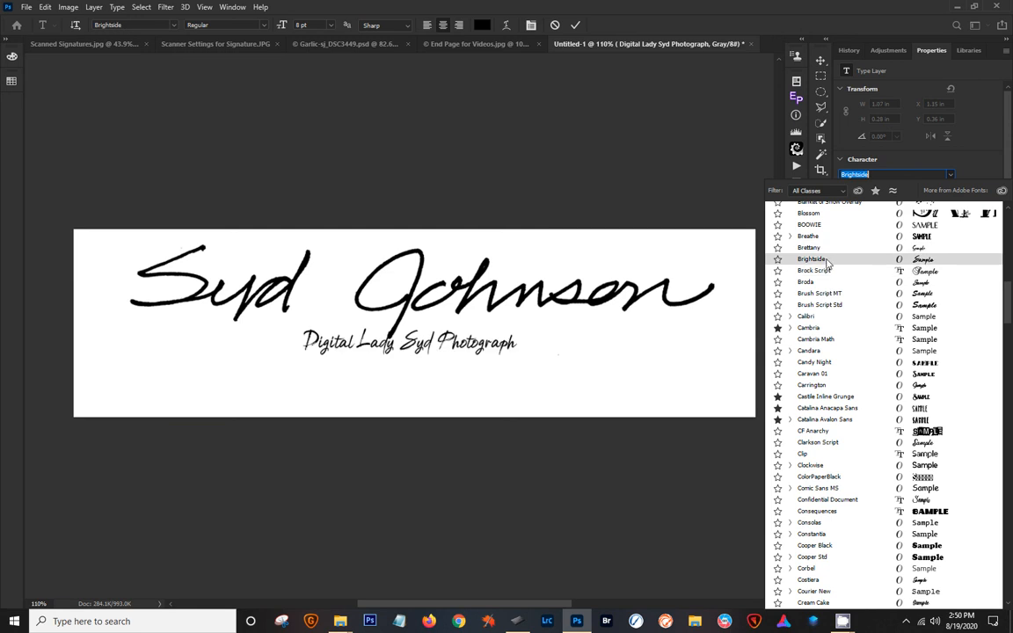
click(826, 262)
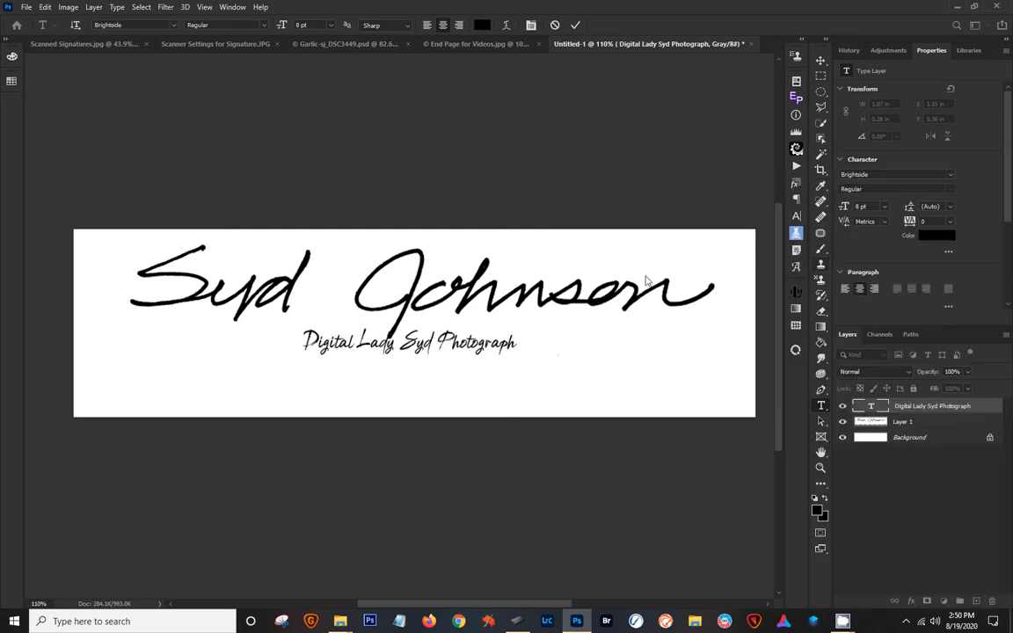
Move the business-name line up close under the signature and set its font size to 16 pt
drag(458, 388, 445, 366)
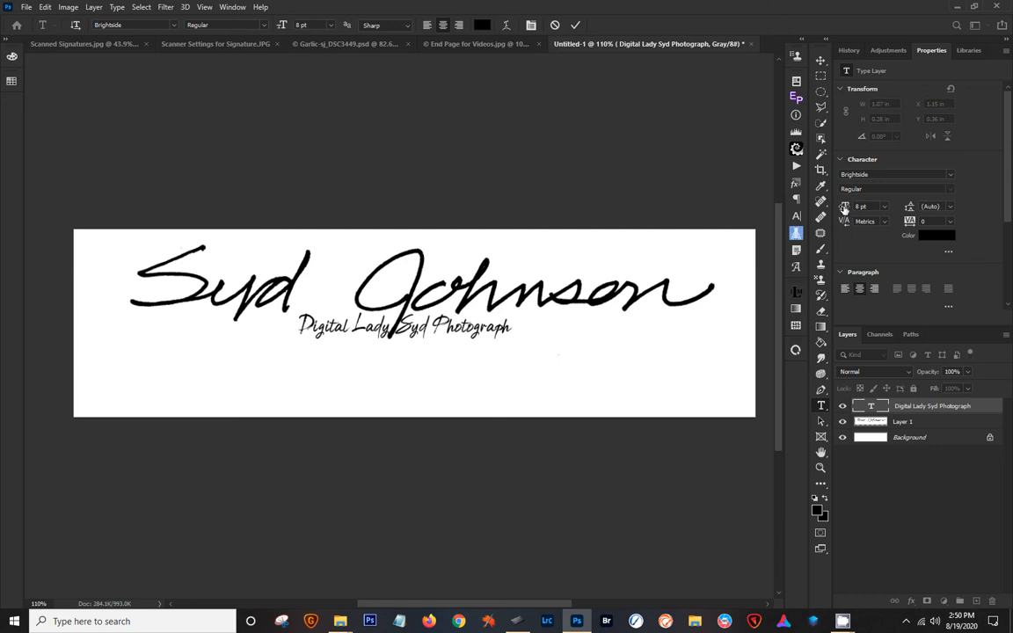
mouse_move(845, 208)
mouse_down()
mouse_move(859, 209)
mouse_move(844, 205)
mouse_up()
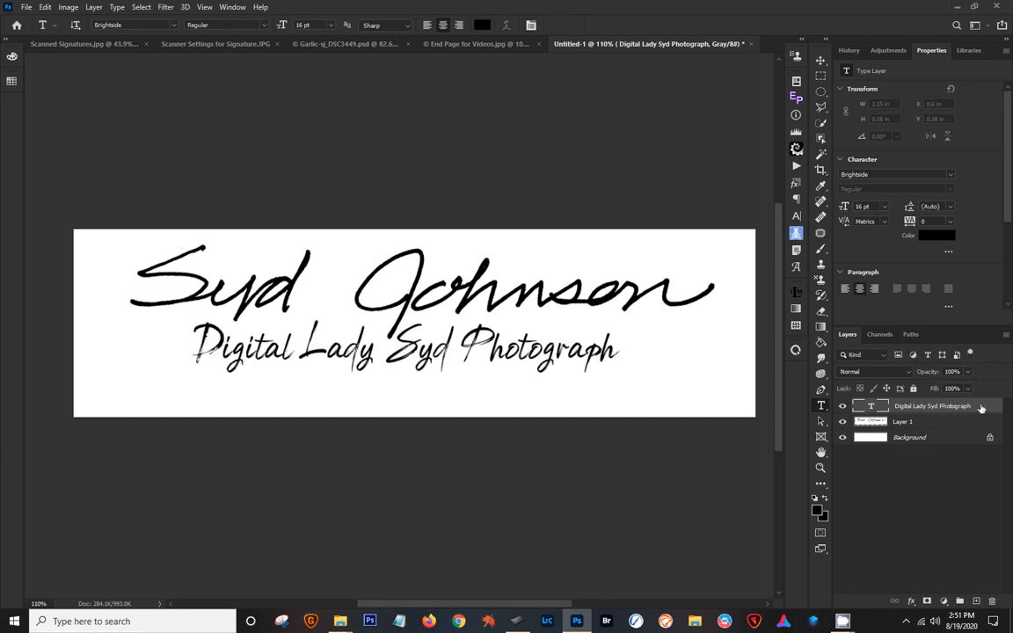
click(978, 407)
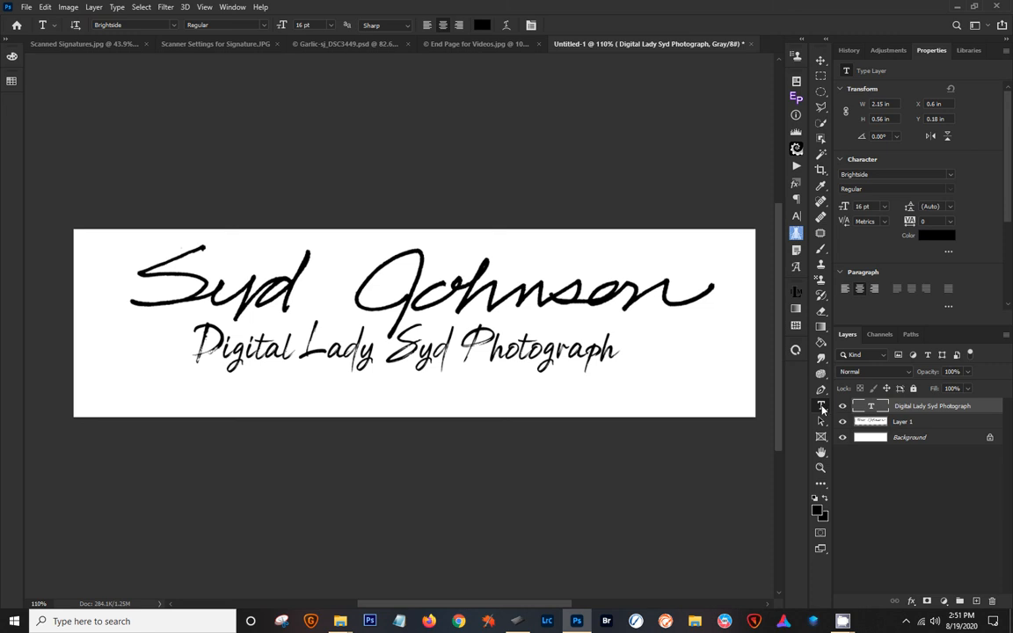
Add a separate text line below the business name with the © symbol, the photographer's full name and 2020
click(305, 382)
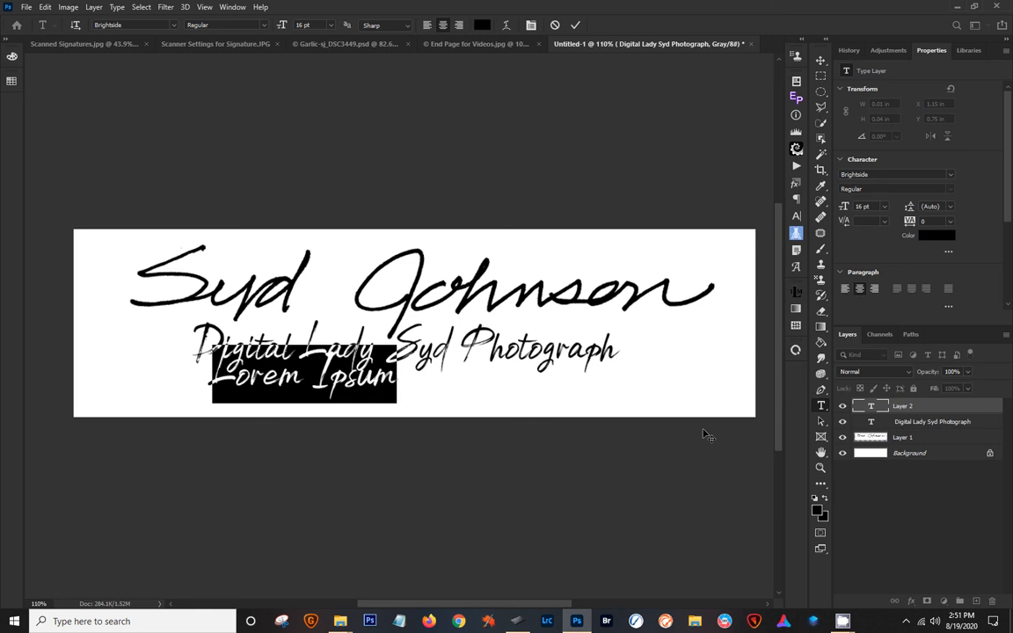
text(©)
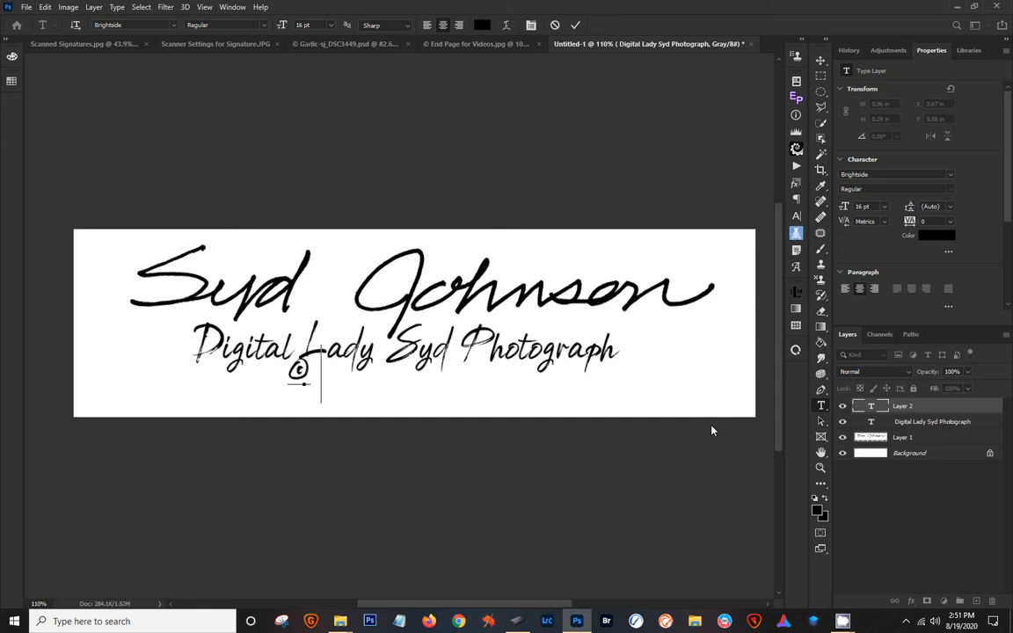
text( S)
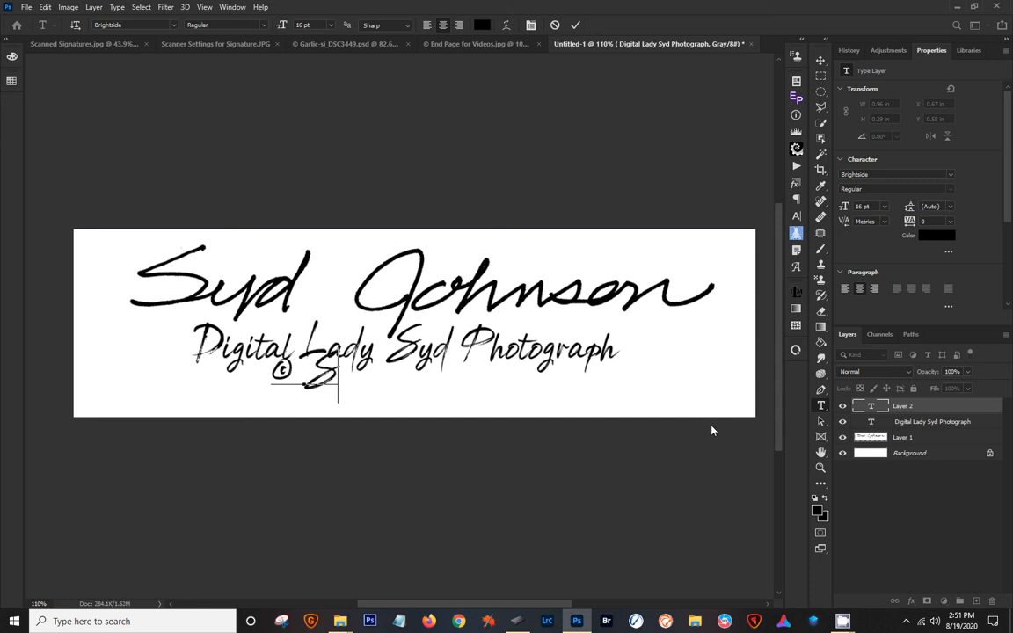
text(yd John)
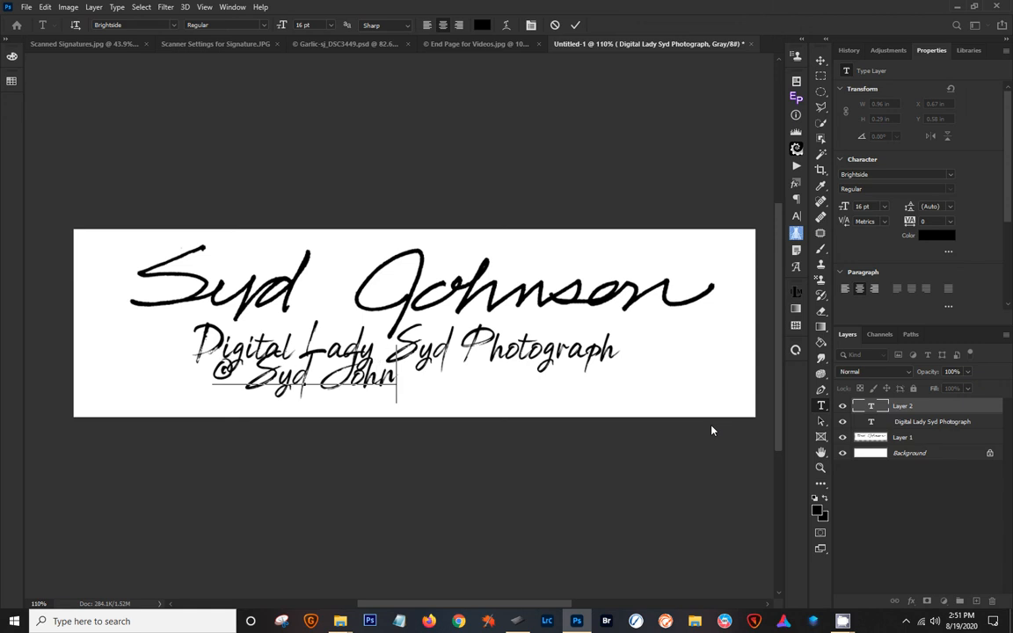
text(son 2020)
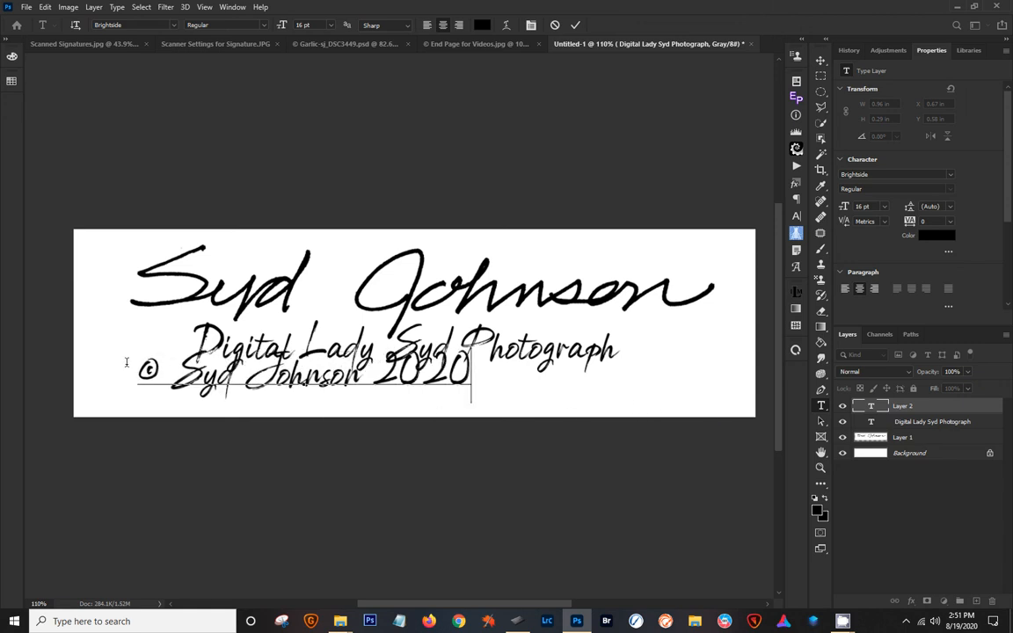
Format the copyright line in Abraham Lincoln at 5 pt and place it just below the end of the business name
drag(138, 370, 472, 378)
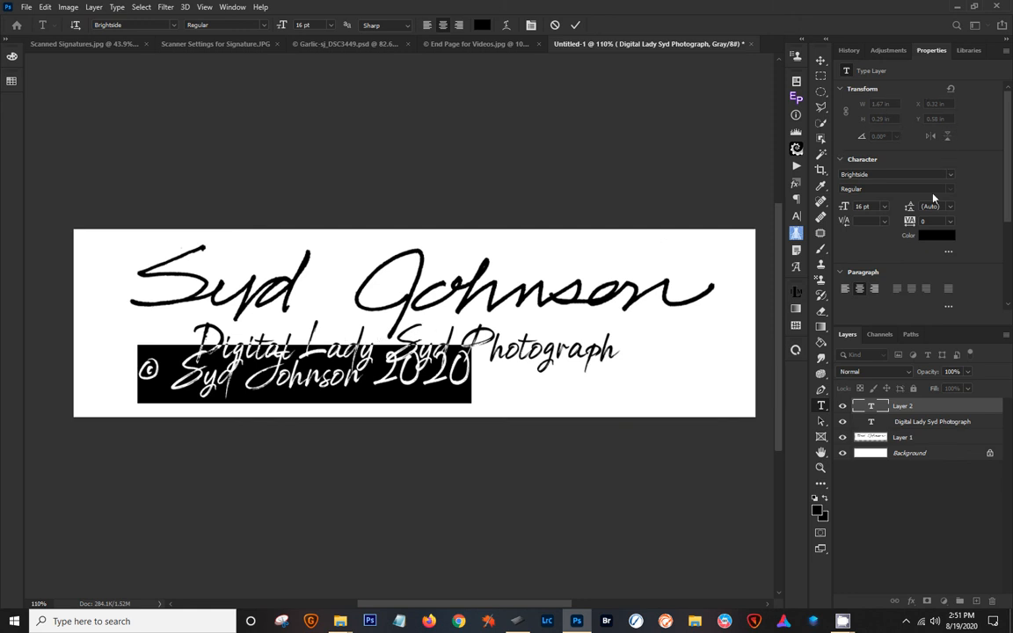
click(950, 175)
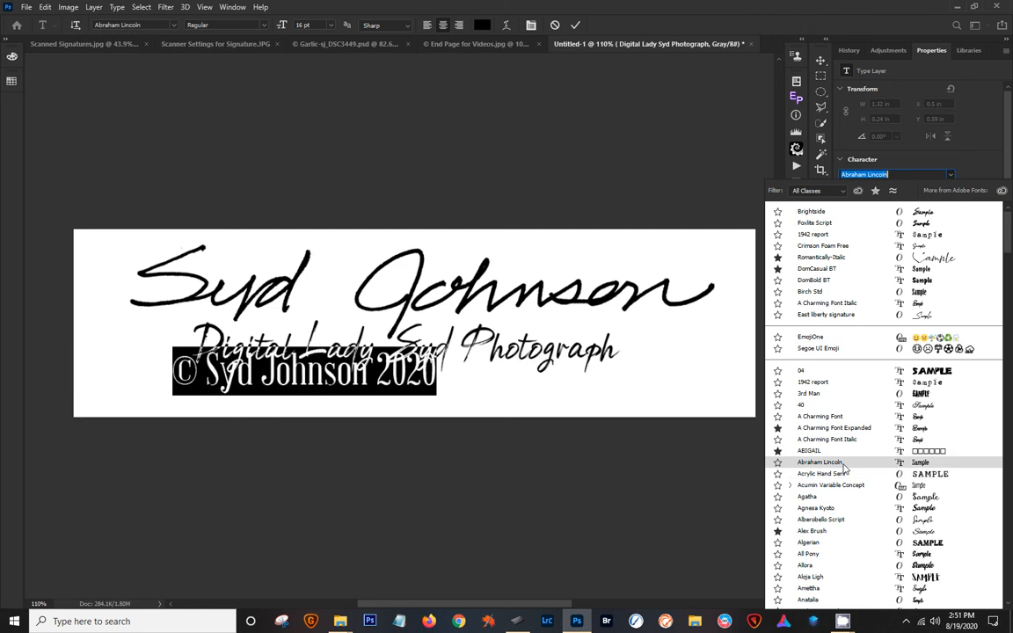
click(842, 464)
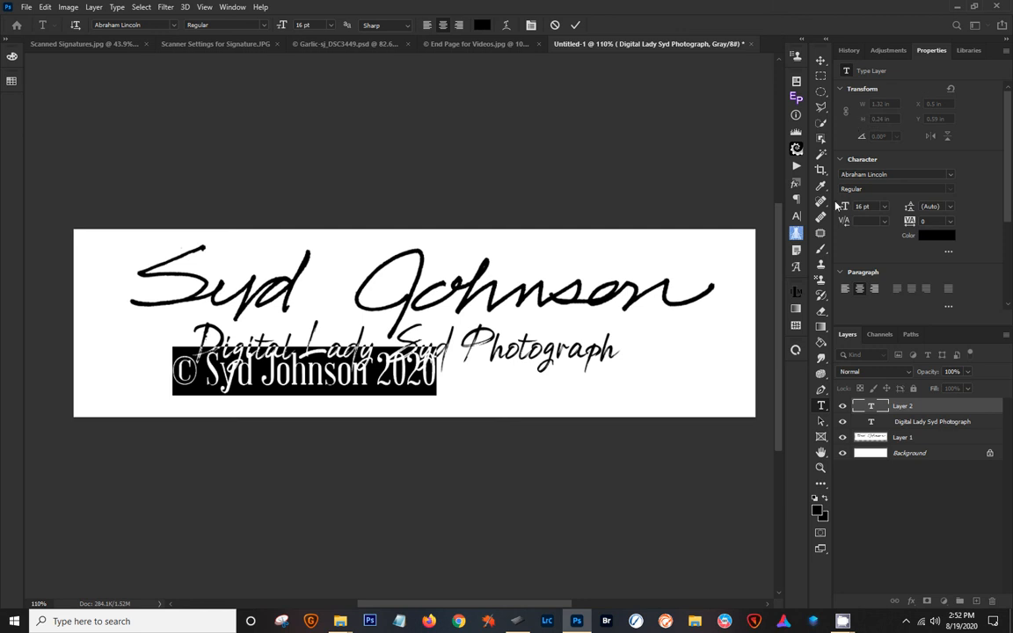
drag(846, 207, 835, 209)
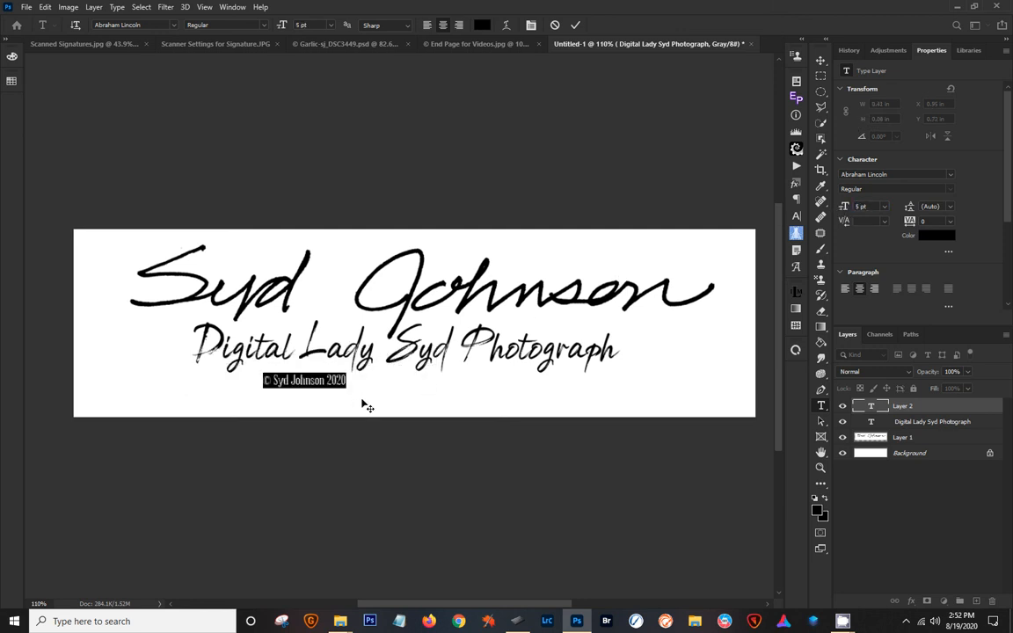
drag(346, 404, 697, 397)
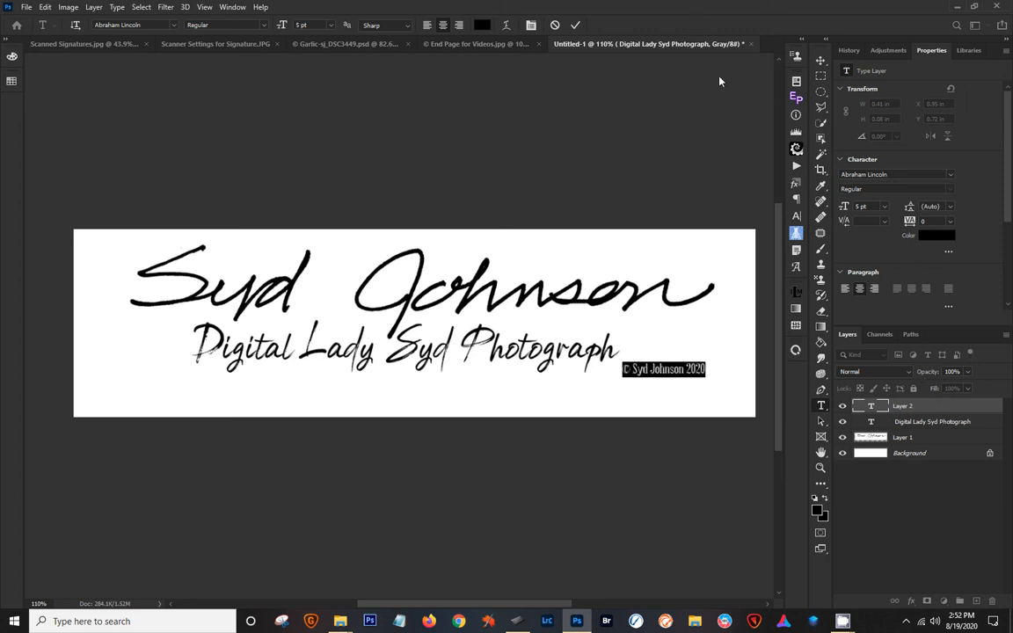
click(574, 24)
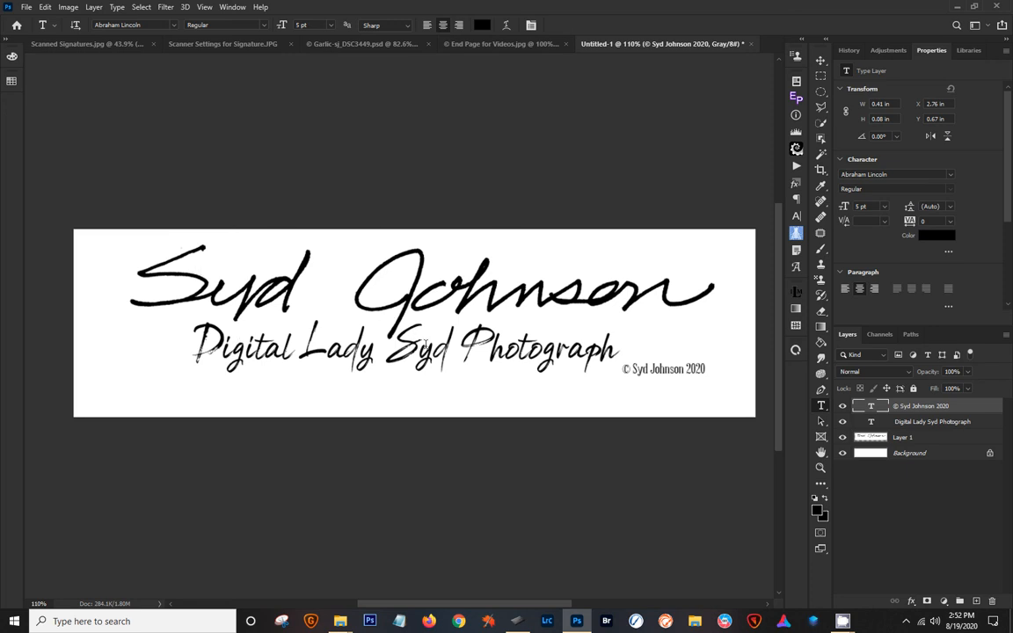
Define the signature with both text lines as a brush preset named "DC Sig Block"
click(45, 8)
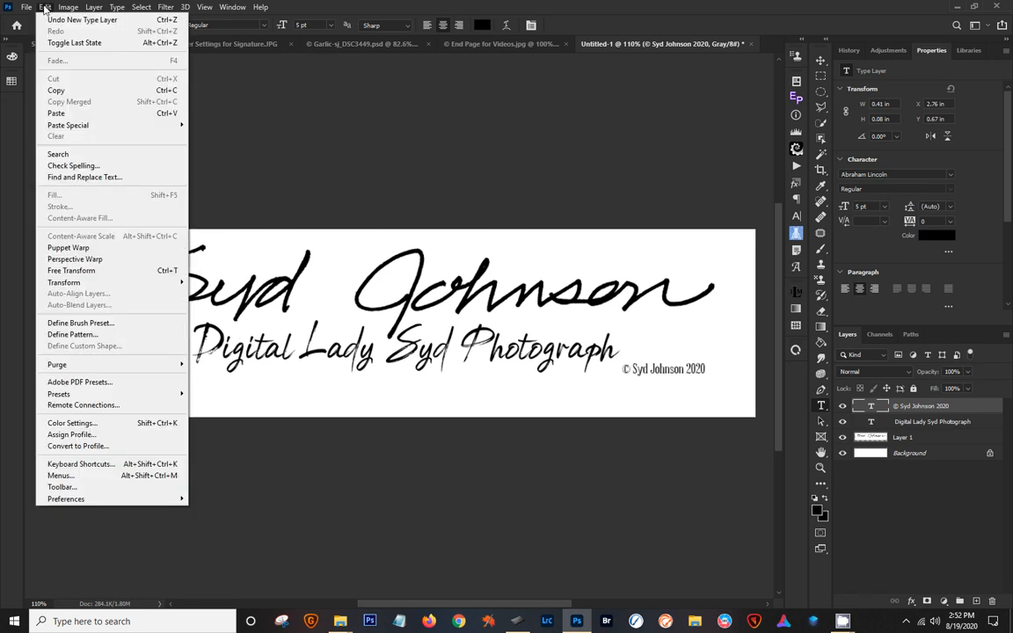
click(70, 325)
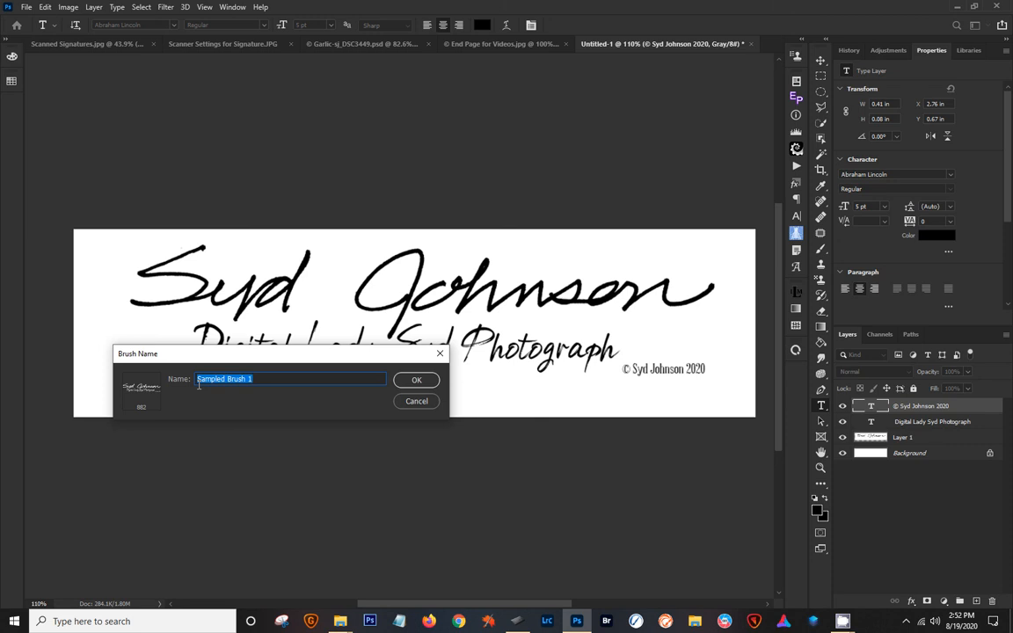
text(DC)
text( Sig Block)
click(413, 379)
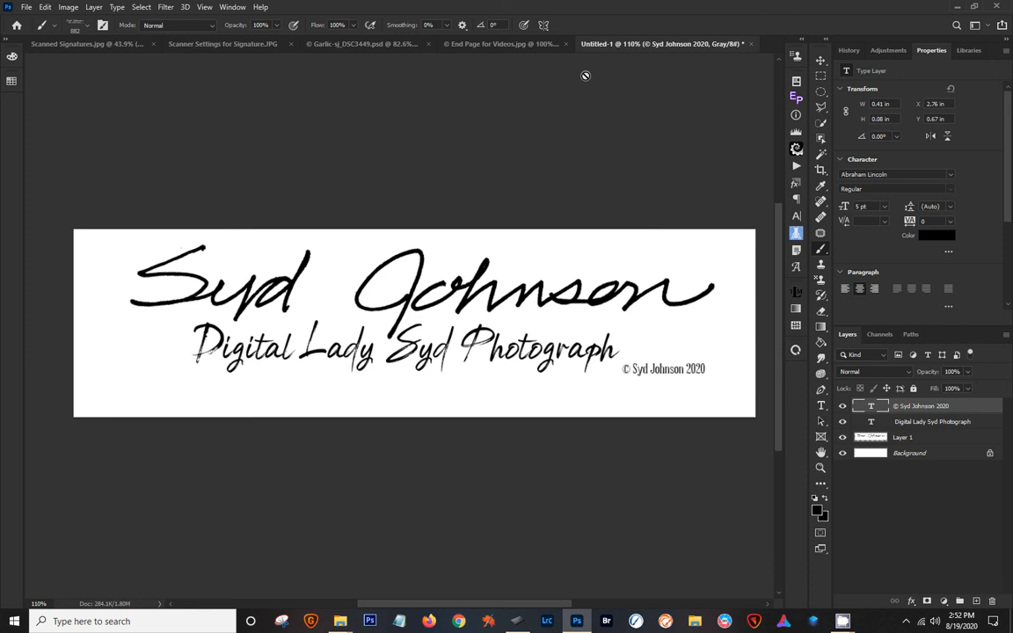
In the Garlic-sj_DSC3449.psd photo, hide Layer 3 and add a new empty layer above it
click(379, 44)
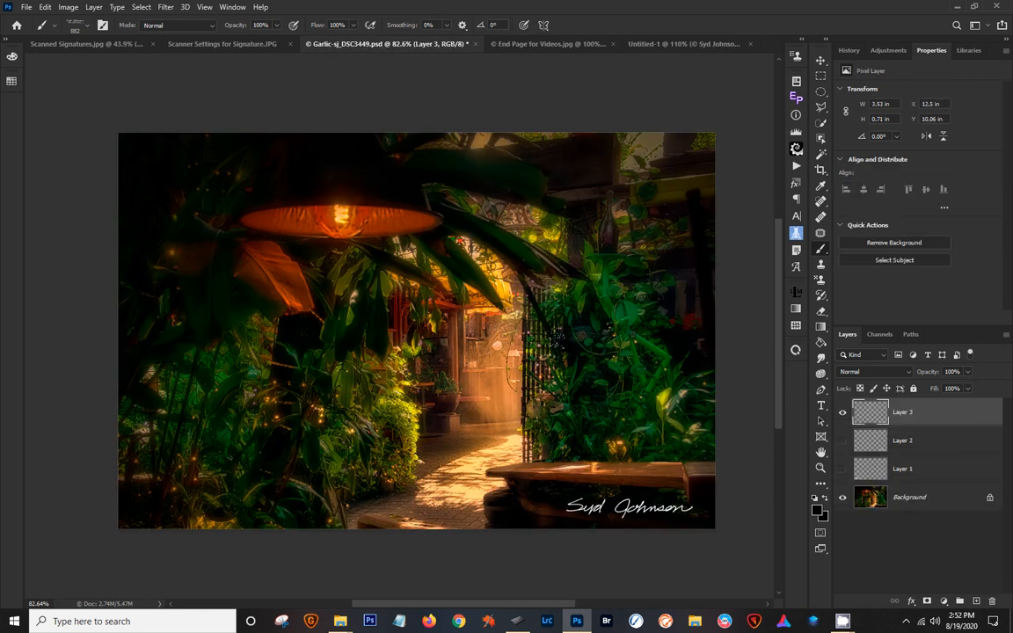
click(843, 413)
click(976, 601)
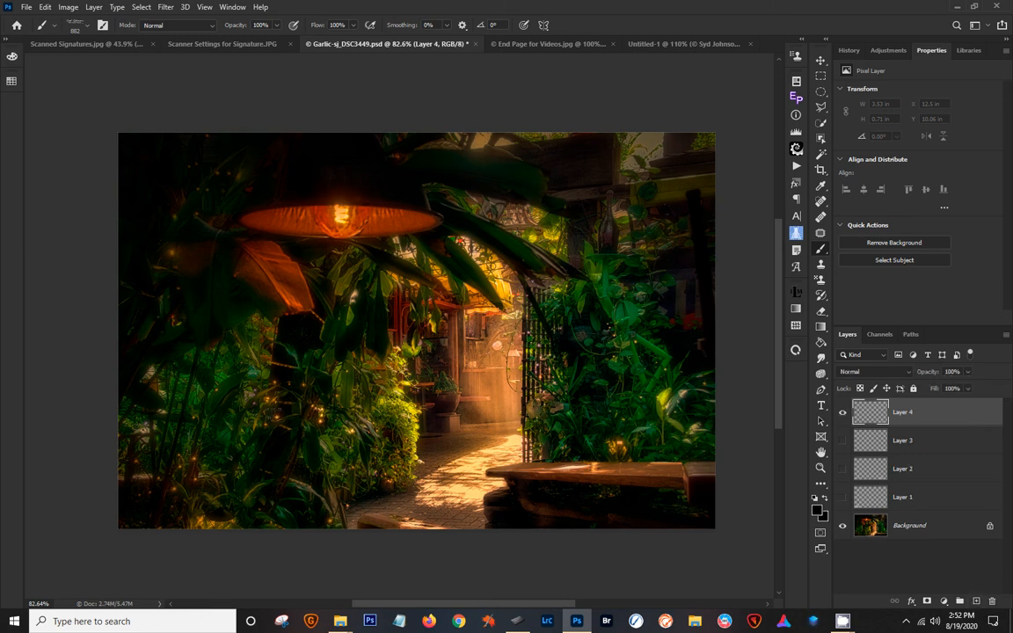
Stamp the signature block brush once in white at 200 px over the dark area below the bench in the photo's lower-right corner
key(bracketleft)
key(bracketleft)
key(bracketleft)
key(bracketleft)
key(bracketleft)
key(bracketleft)
key(bracketleft)
key(bracketleft)
click(814, 500)
click(823, 499)
click(625, 506)
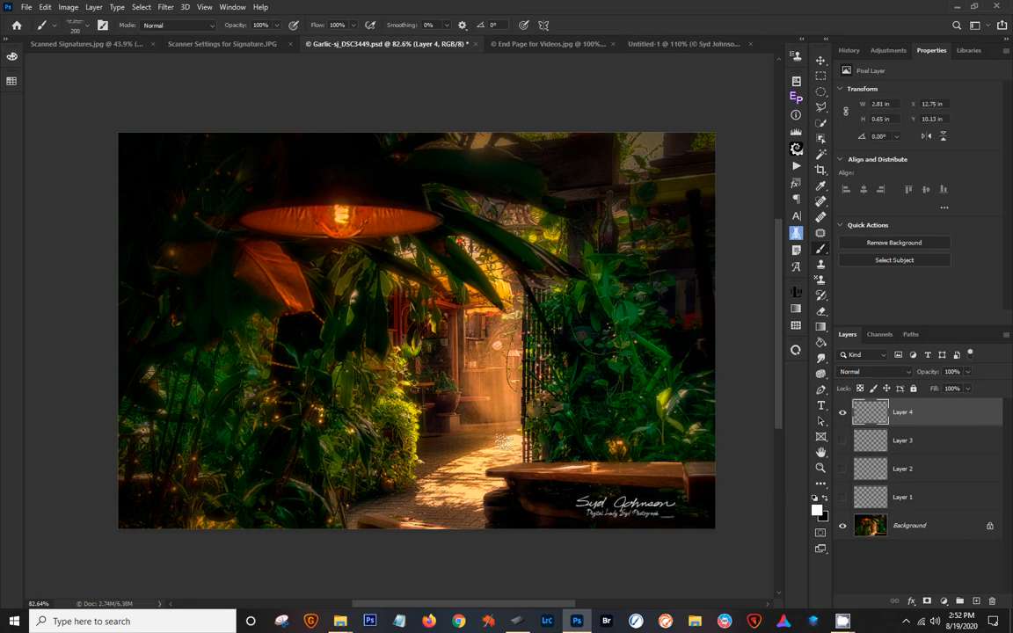
scroll(545, 449, up, 6)
scroll(545, 448, down, 1)
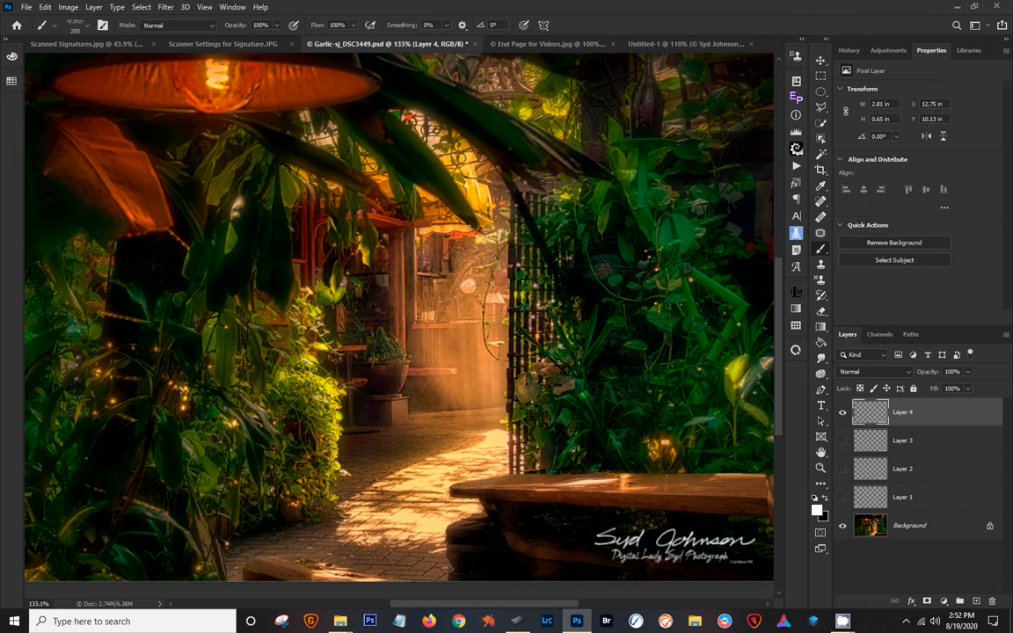
scroll(545, 448, up, 3)
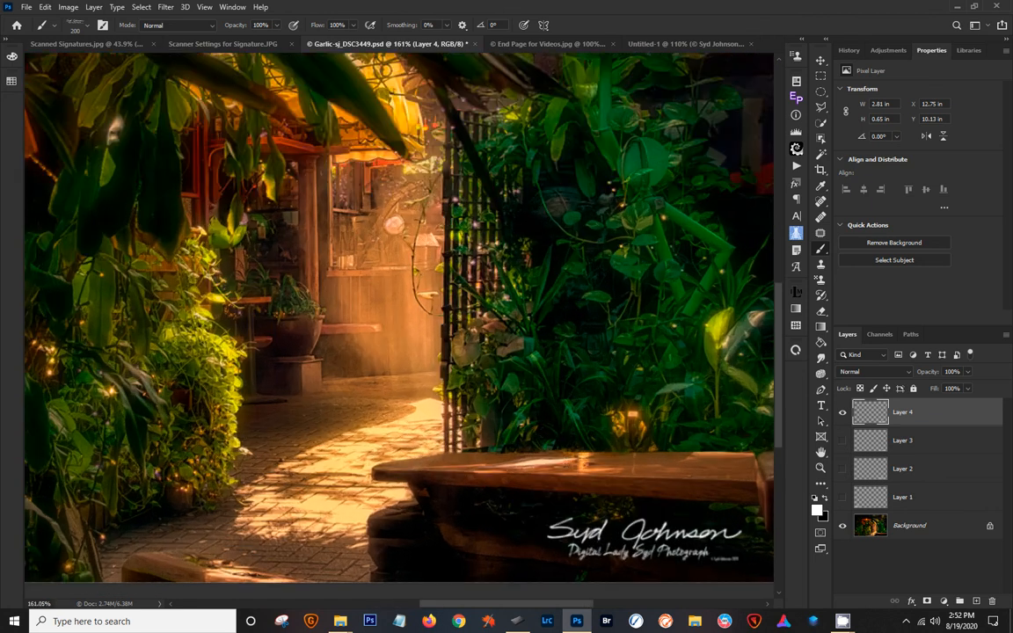
scroll(556, 455, down, 4)
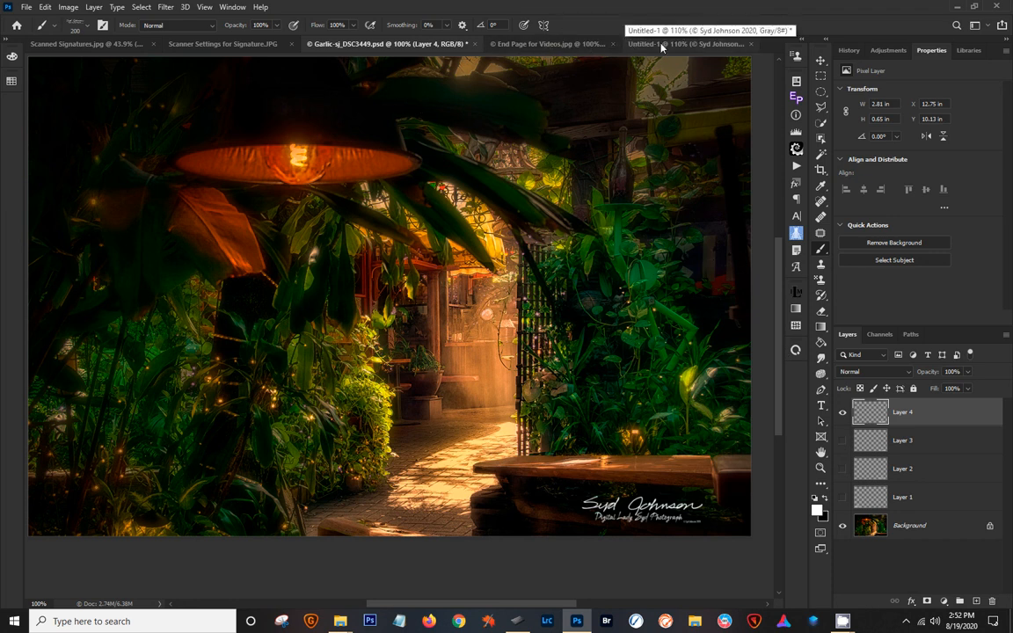
In the Untitled-1 signature document, select the PC Sig and PC Sig Block brush presets together and locate the command for exporting selected brushes
click(661, 48)
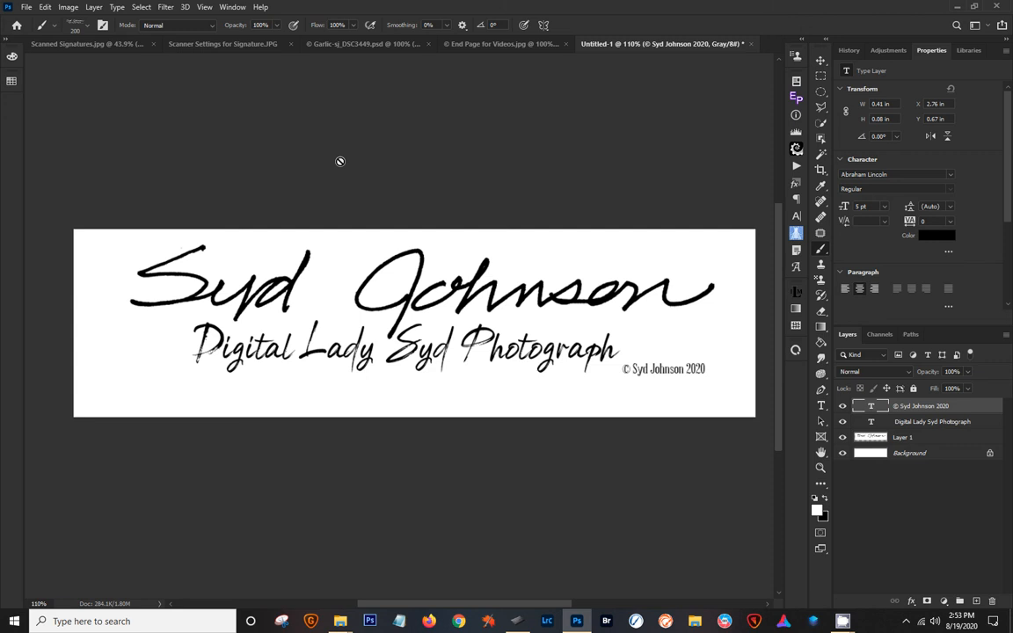
scroll(249, 170, up, 1)
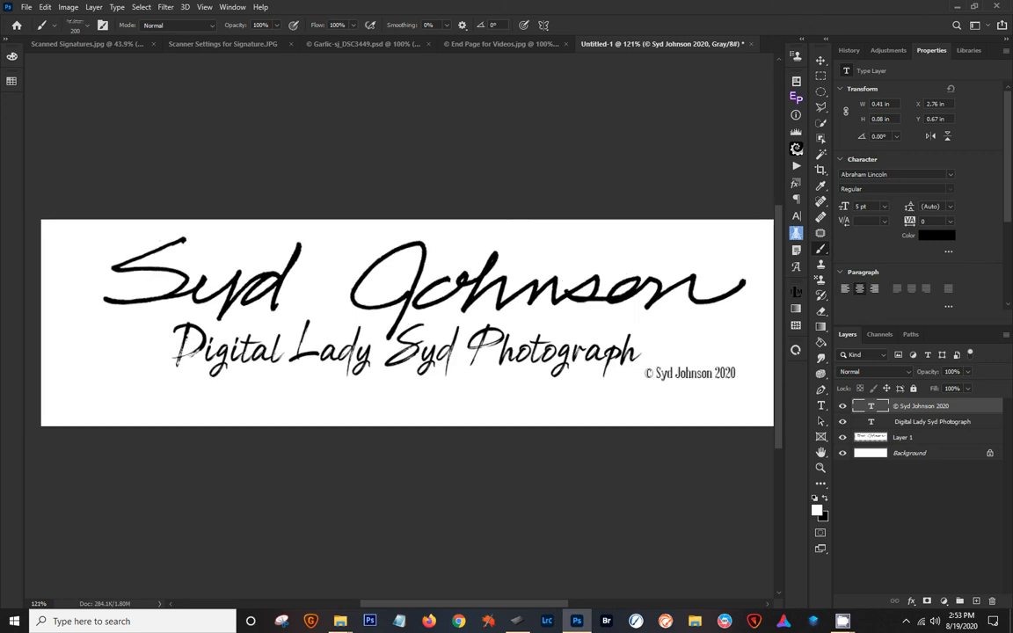
drag(0, 220, 429, 188)
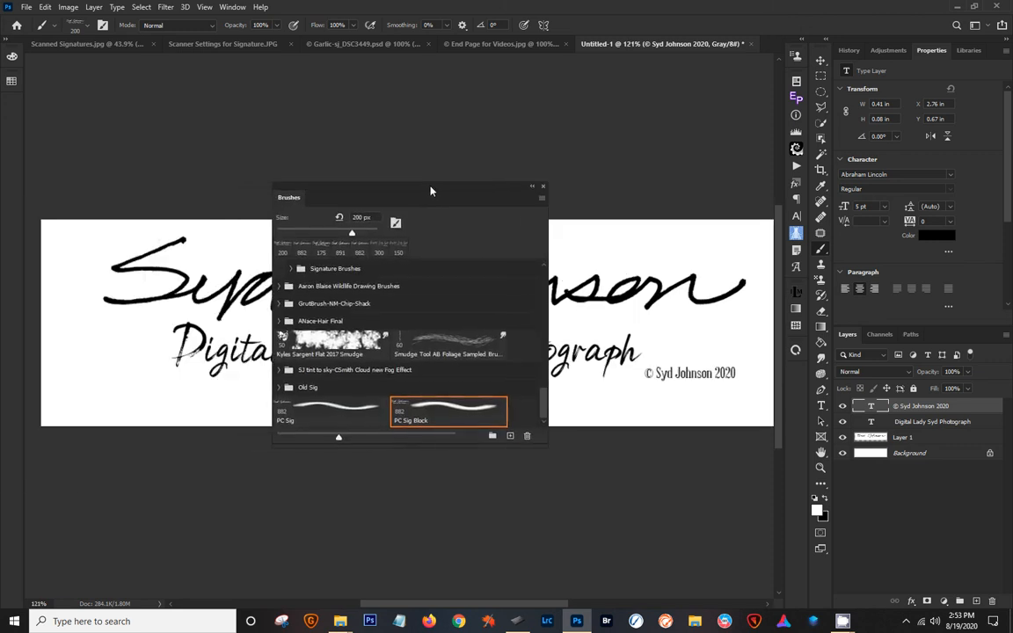
click(543, 198)
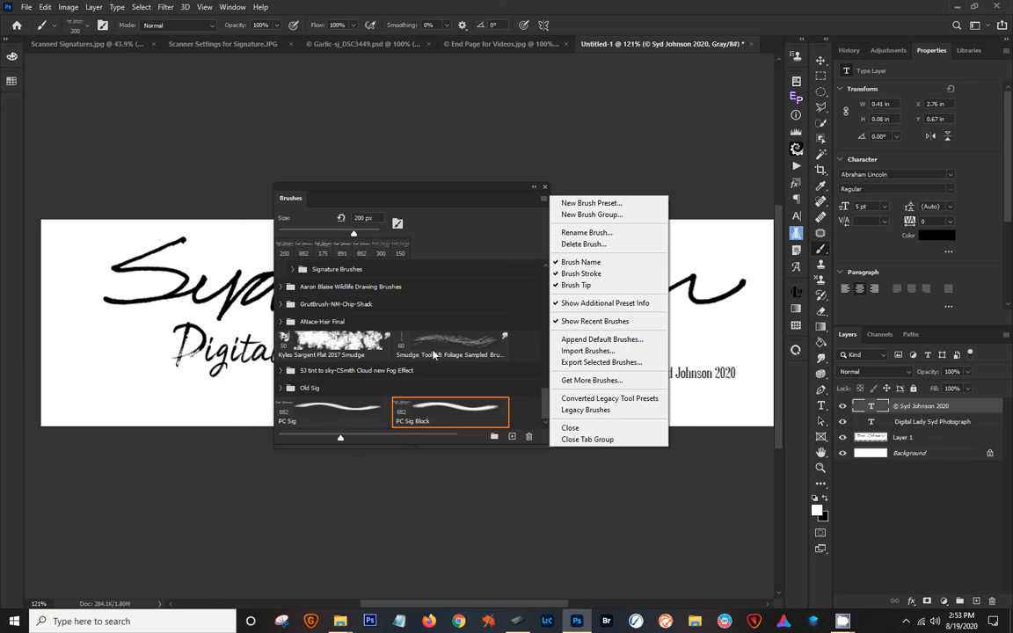
click(347, 416)
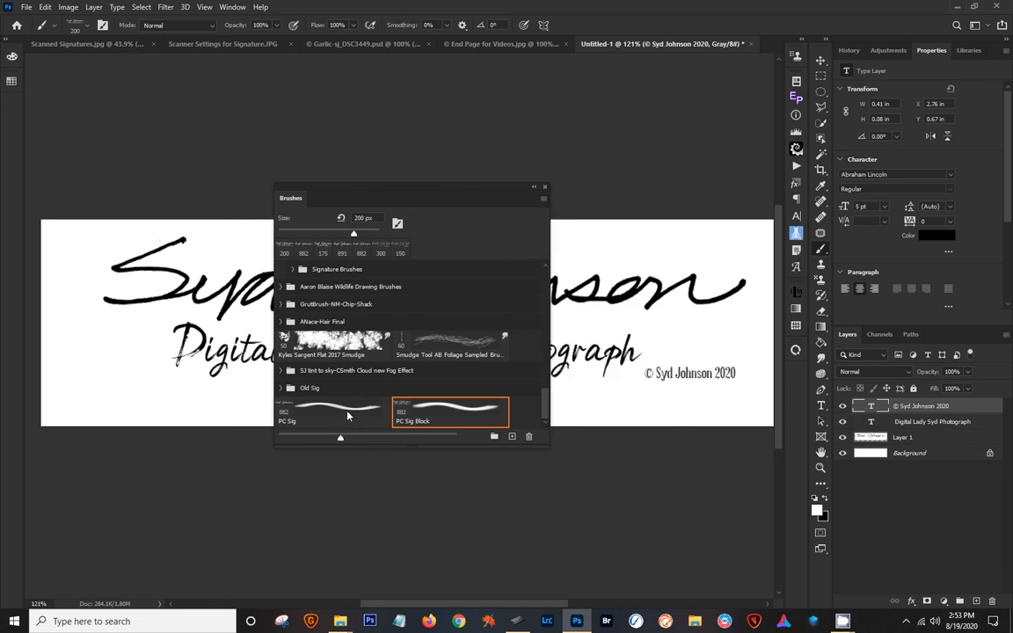
click(352, 413)
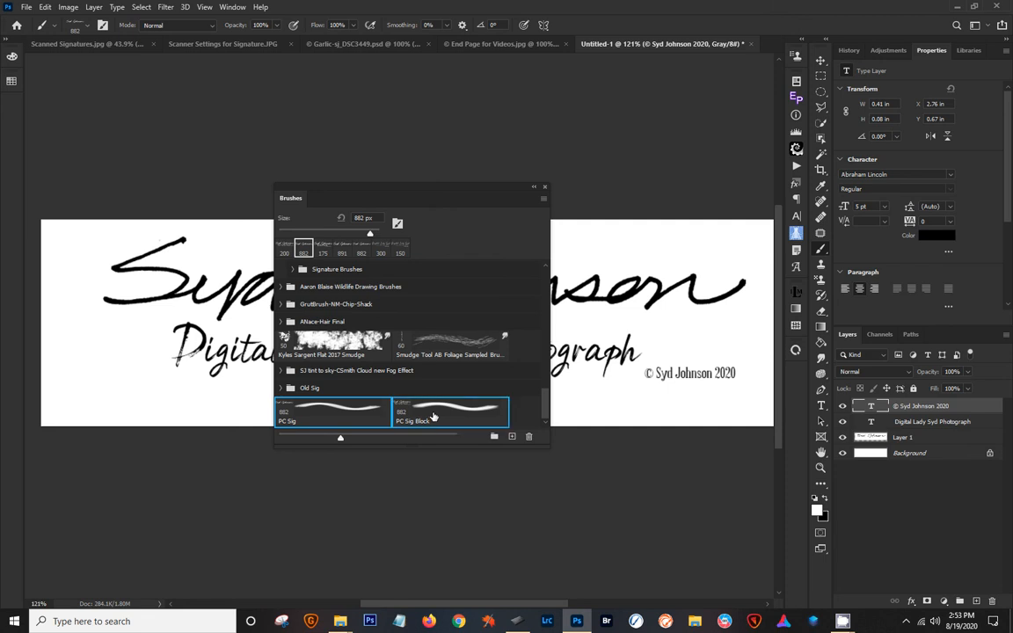
click(543, 198)
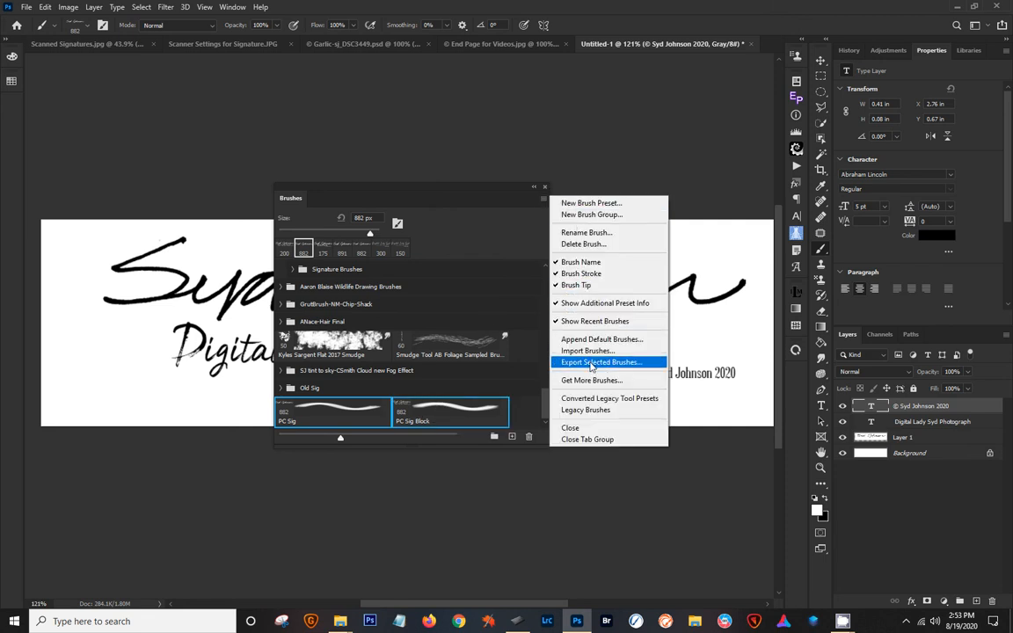
click(538, 142)
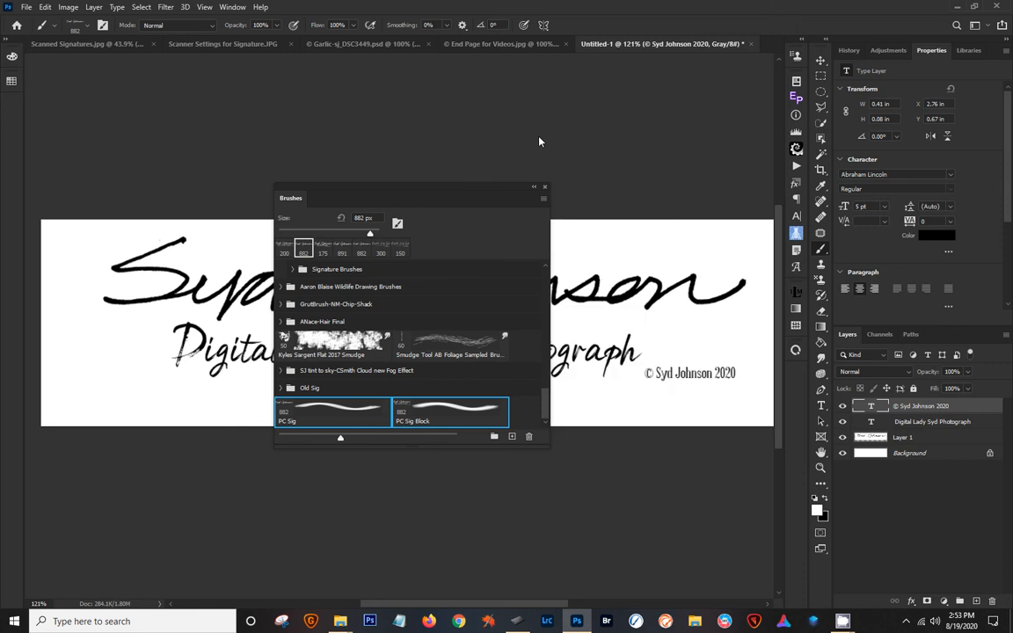
Bring up the End Page for Videos.jpg document and close the brush preset list to view the whole page
click(480, 43)
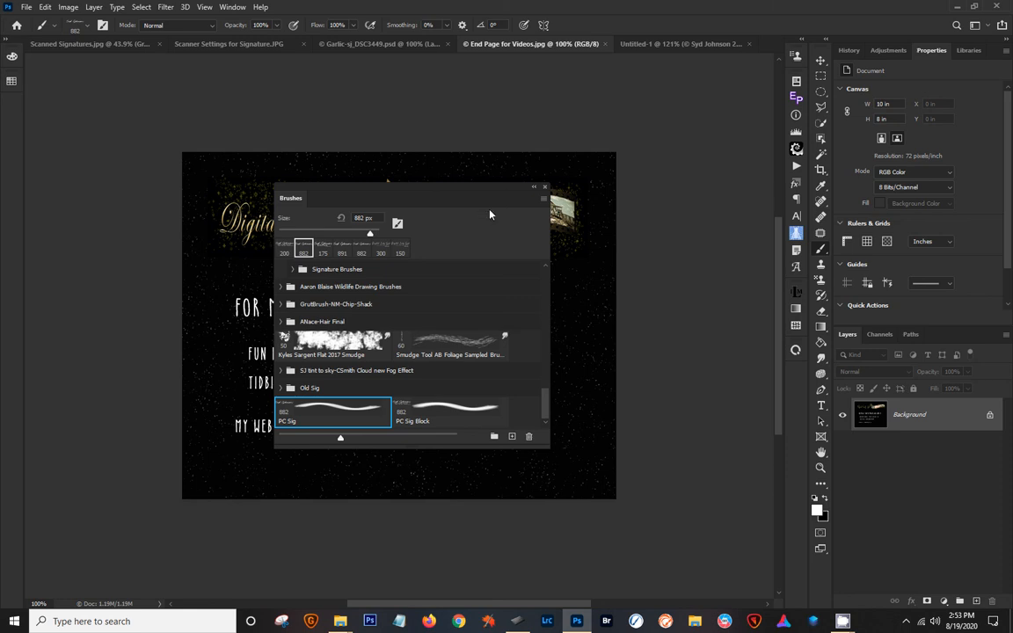
click(544, 188)
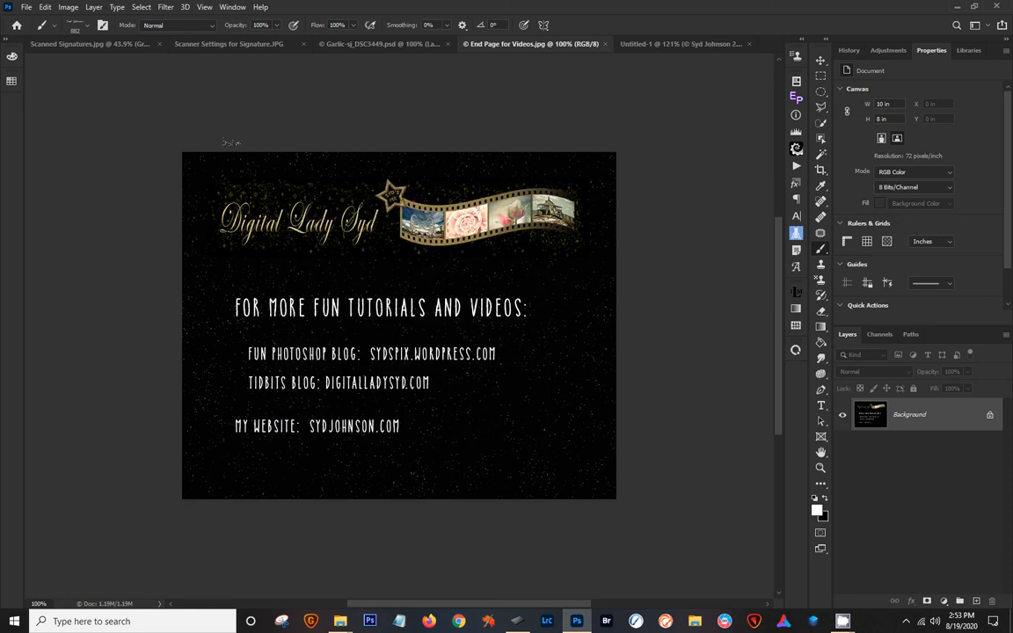